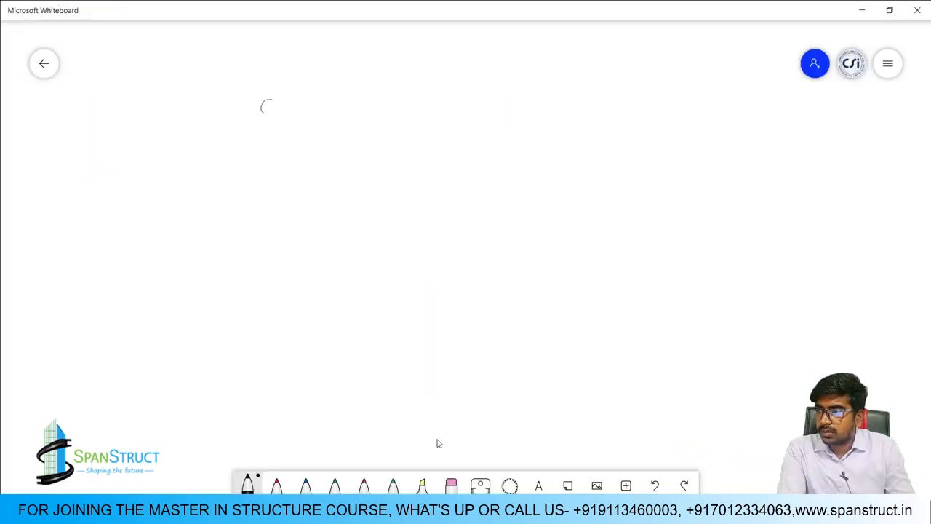
- Handwrite the heading "Classification Based on Loading" on the whiteboard and underline it with a wavy line
mouse_move(270, 103)
mouse_down()
mouse_move(328, 109)
mouse_move(361, 128)
mouse_move(388, 111)
mouse_move(422, 108)
mouse_move(525, 117)
mouse_up()
mouse_move(535, 106)
mouse_down()
mouse_move(527, 115)
mouse_move(568, 113)
mouse_up()
drag(586, 93, 587, 113)
mouse_move(618, 105)
mouse_down()
mouse_move(628, 114)
mouse_move(723, 113)
mouse_move(742, 102)
mouse_up()
drag(746, 106, 779, 112)
mouse_move(774, 102)
mouse_down()
mouse_move(782, 124)
mouse_move(786, 113)
mouse_up()
mouse_move(274, 141)
mouse_down()
mouse_move(293, 133)
mouse_move(399, 141)
mouse_move(544, 130)
mouse_move(773, 131)
mouse_up()
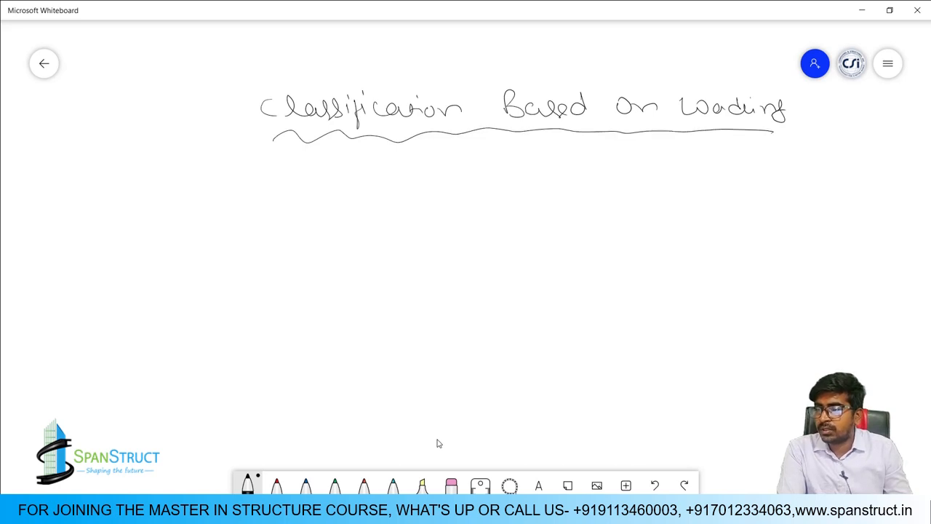
- Handwrite the first list item "(i) Axial Loaded column" beneath the heading
mouse_move(303, 172)
mouse_down()
mouse_move(305, 191)
mouse_move(405, 186)
mouse_up()
drag(448, 166, 469, 185)
drag(473, 172, 515, 184)
mouse_move(512, 167)
mouse_down()
mouse_move(514, 187)
mouse_move(623, 171)
mouse_move(634, 179)
mouse_up()
drag(637, 169, 700, 171)
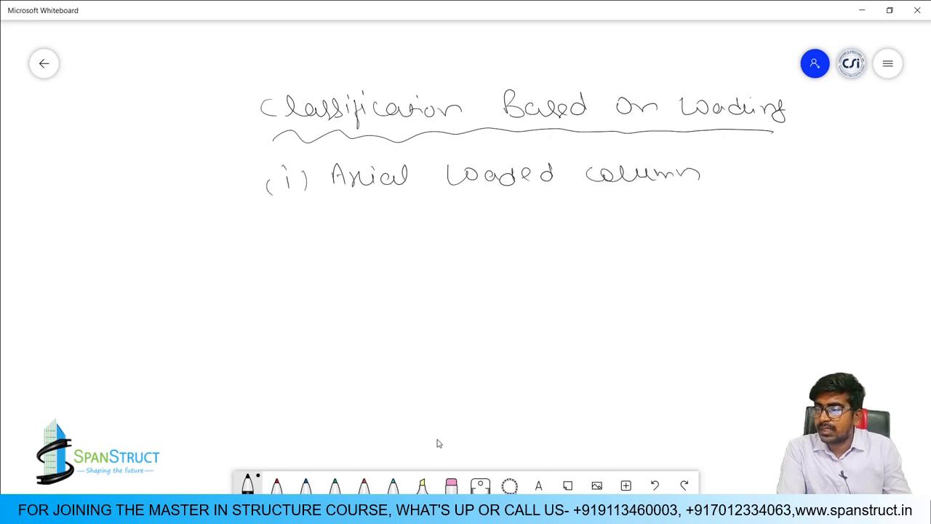
- Handwrite the second list item "(ii) Uniaxial Load column" beneath the first one
mouse_move(279, 222)
mouse_down()
mouse_move(277, 240)
mouse_move(319, 224)
mouse_up()
mouse_move(354, 224)
mouse_down()
mouse_move(365, 237)
mouse_move(371, 222)
mouse_up()
mouse_move(375, 236)
mouse_down()
mouse_move(389, 225)
mouse_move(425, 233)
mouse_move(474, 211)
mouse_move(533, 232)
mouse_move(570, 230)
mouse_up()
mouse_move(624, 218)
mouse_down()
mouse_move(611, 230)
mouse_move(647, 214)
mouse_move(667, 229)
mouse_move(687, 221)
mouse_move(714, 228)
mouse_up()
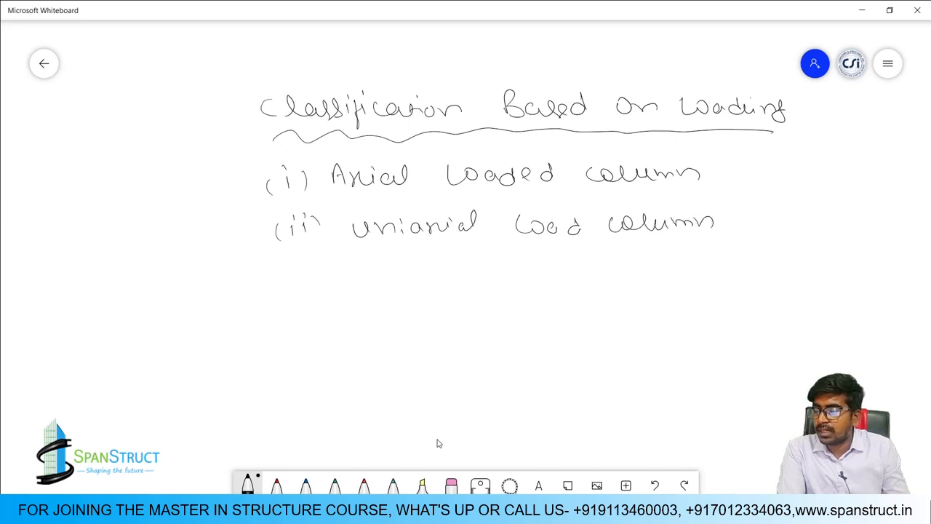
- Handwrite the third item "(iii) Biaxial Loaded column" and mark up the list with a tall curly brace and an underline
mouse_move(298, 272)
mouse_down()
mouse_move(297, 291)
mouse_move(277, 291)
mouse_up()
mouse_move(327, 263)
mouse_down()
mouse_move(336, 281)
mouse_move(369, 288)
mouse_up()
drag(367, 268, 382, 291)
mouse_move(388, 272)
mouse_down()
mouse_move(401, 292)
mouse_move(475, 289)
mouse_up()
mouse_move(524, 264)
mouse_down()
mouse_move(540, 282)
mouse_move(575, 281)
mouse_up()
mouse_move(592, 259)
mouse_down()
mouse_move(594, 276)
mouse_move(585, 277)
mouse_move(604, 275)
mouse_up()
mouse_move(627, 260)
mouse_down()
mouse_move(629, 276)
mouse_move(616, 277)
mouse_up()
drag(669, 265, 662, 274)
drag(677, 267, 771, 267)
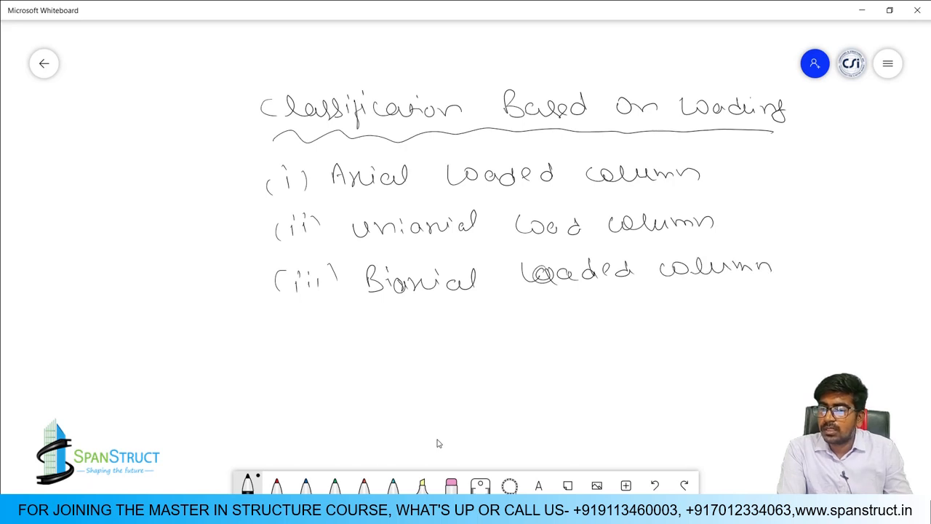
mouse_move(243, 135)
mouse_down()
mouse_move(223, 183)
mouse_move(236, 298)
mouse_move(263, 293)
mouse_up()
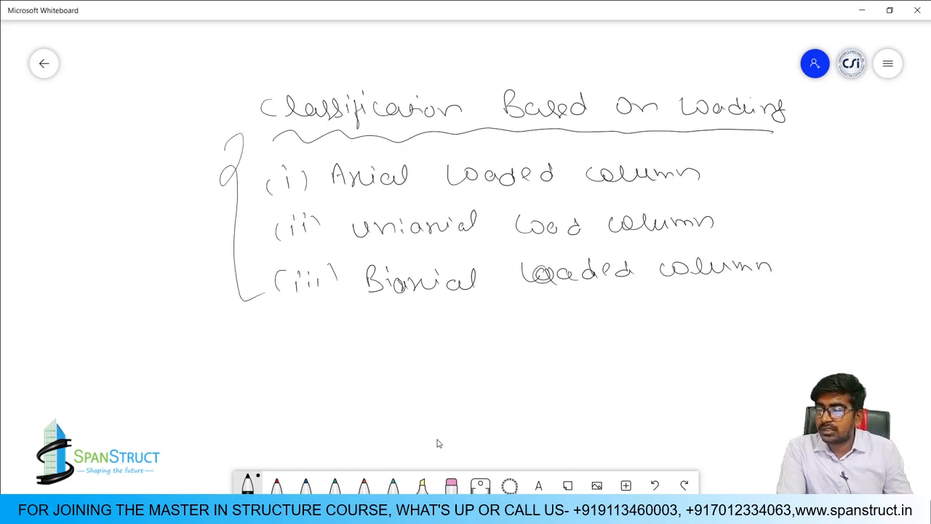
drag(336, 188, 468, 184)
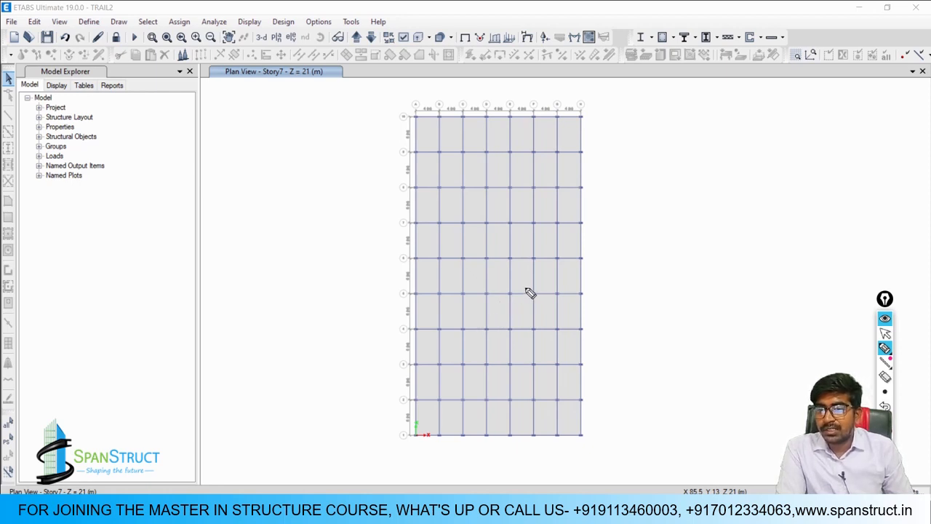
- In ETABS, circle the four corner columns on the Story7 plan in pink ink
mouse_move(424, 109)
mouse_down()
mouse_move(417, 125)
mouse_move(423, 109)
mouse_up()
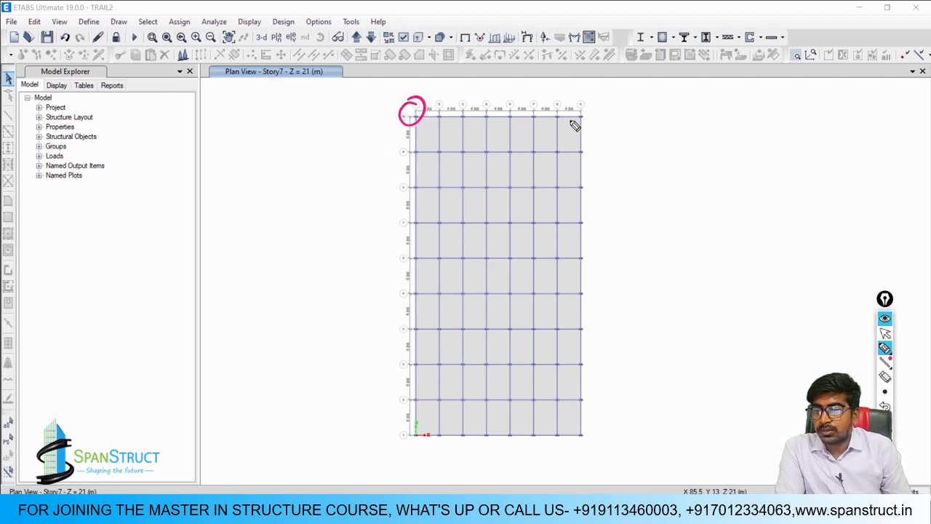
mouse_move(582, 108)
mouse_down()
mouse_move(592, 129)
mouse_move(585, 108)
mouse_up()
mouse_move(422, 414)
mouse_down()
mouse_move(414, 424)
mouse_move(424, 414)
mouse_up()
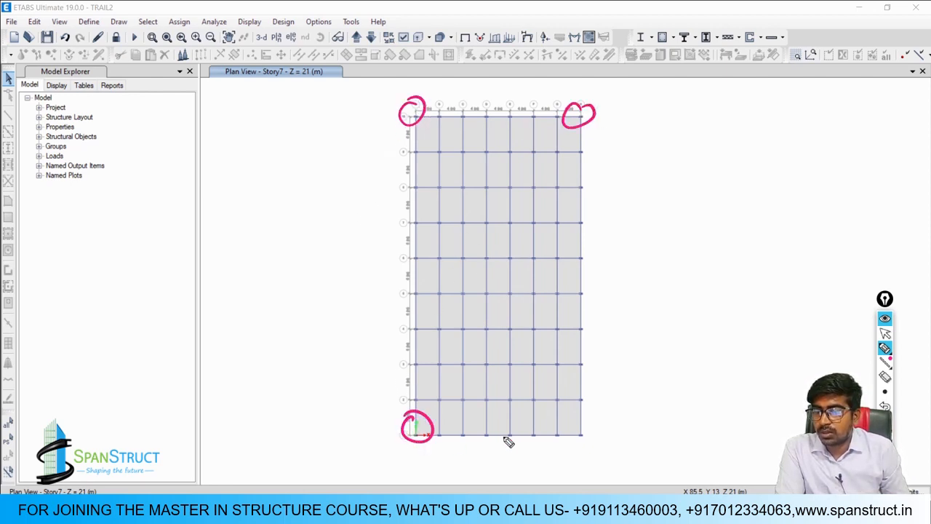
drag(591, 418, 584, 435)
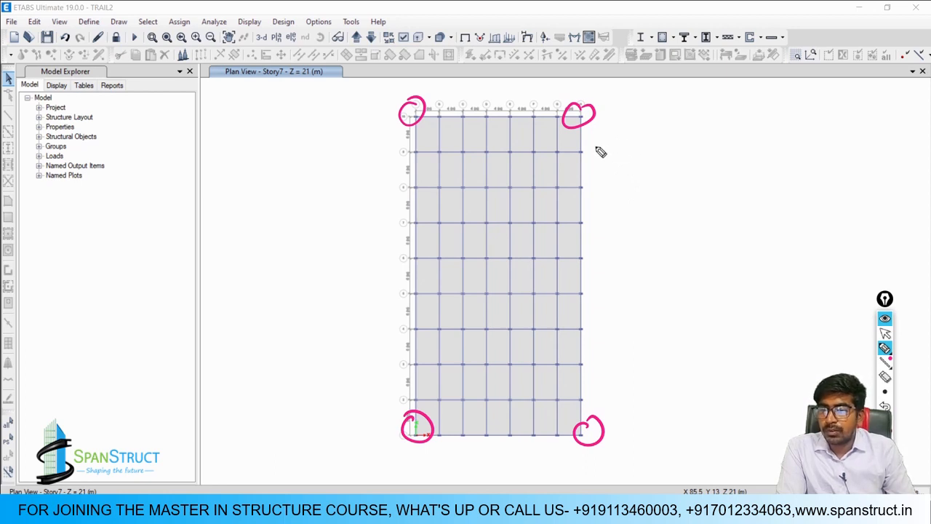
- Handwrite the remark "All the corner column will have Biaxial Bending" beside the plan
mouse_move(603, 135)
mouse_down()
mouse_move(650, 139)
mouse_move(659, 124)
mouse_move(727, 124)
mouse_move(732, 110)
mouse_move(753, 117)
mouse_move(823, 108)
mouse_up()
mouse_move(617, 161)
mouse_down()
mouse_move(732, 163)
mouse_move(899, 133)
mouse_up()
mouse_move(639, 186)
mouse_down()
mouse_move(648, 201)
mouse_move(779, 186)
mouse_move(865, 192)
mouse_up()
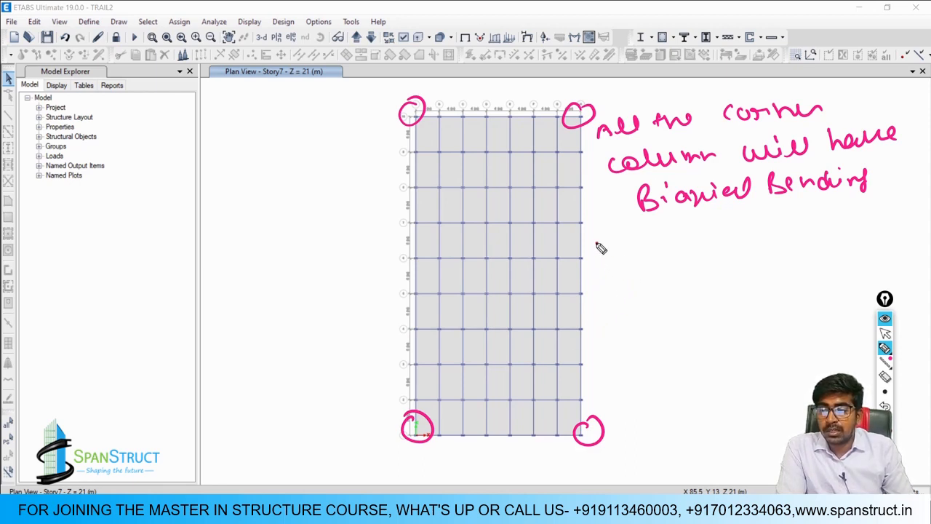
- Handwrite below the remark "Note:- You will have significant amount of Bending on both of the axial of the column"
mouse_move(597, 250)
mouse_down()
mouse_move(614, 240)
mouse_move(637, 252)
mouse_move(671, 236)
mouse_move(911, 211)
mouse_up()
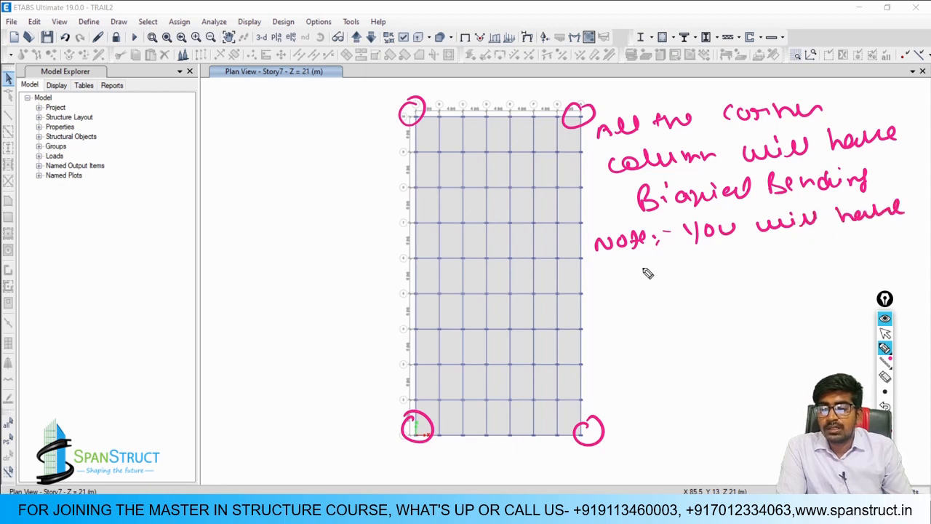
mouse_move(646, 271)
mouse_down()
mouse_move(677, 289)
mouse_move(727, 262)
mouse_move(749, 271)
mouse_move(840, 250)
mouse_up()
mouse_move(867, 251)
mouse_down()
mouse_move(892, 253)
mouse_move(909, 234)
mouse_up()
mouse_move(675, 313)
mouse_down()
mouse_move(815, 294)
mouse_move(809, 300)
mouse_up()
drag(676, 350, 712, 349)
mouse_move(732, 341)
mouse_down()
mouse_move(729, 348)
mouse_move(769, 349)
mouse_move(786, 339)
mouse_move(858, 342)
mouse_up()
drag(672, 396, 709, 397)
mouse_move(747, 385)
mouse_down()
mouse_move(747, 400)
mouse_move(759, 392)
mouse_up()
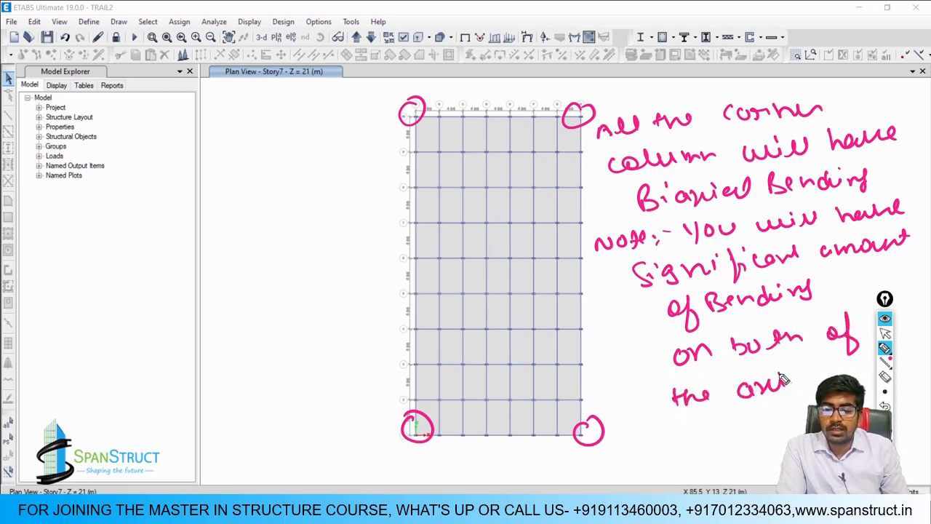
mouse_move(714, 431)
mouse_down()
mouse_move(695, 435)
mouse_move(719, 441)
mouse_up()
mouse_move(747, 407)
mouse_down()
mouse_move(749, 445)
mouse_move(782, 447)
mouse_up()
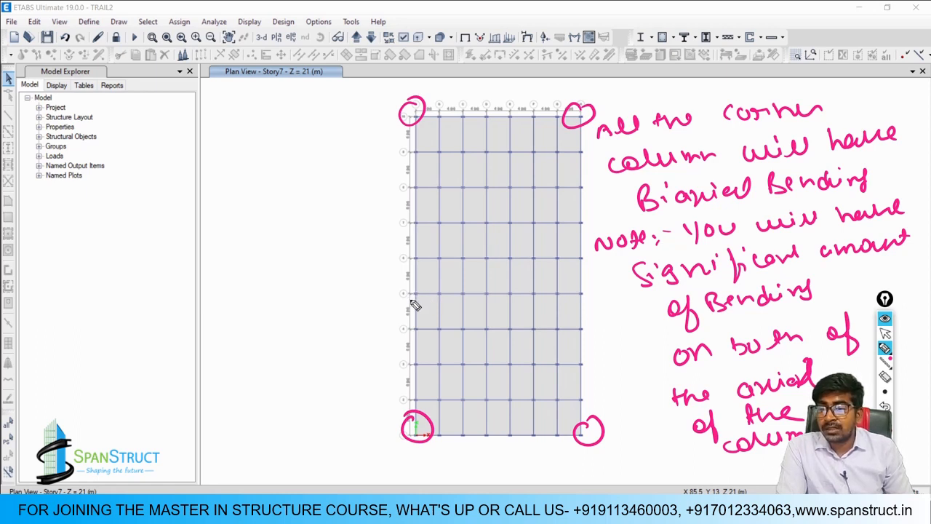
- Circle two interior columns on the plan, then draw a vertical span line through the second and tick both halves
drag(440, 285, 485, 287)
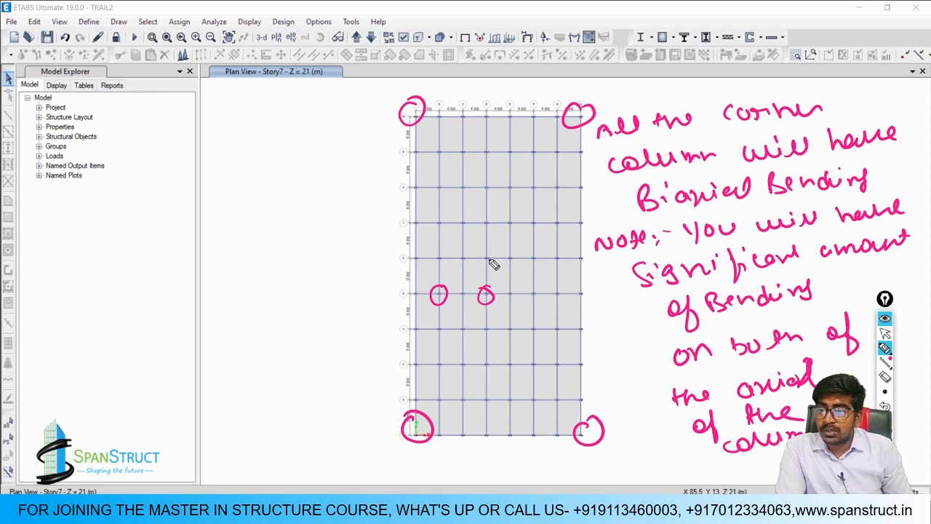
mouse_move(478, 257)
mouse_down()
mouse_move(498, 256)
mouse_move(485, 327)
mouse_move(474, 330)
mouse_up()
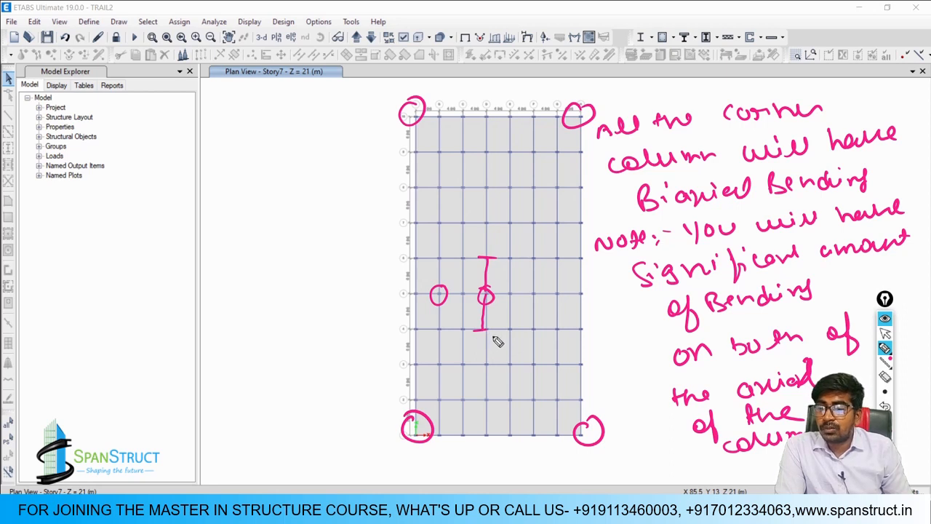
drag(488, 280, 502, 272)
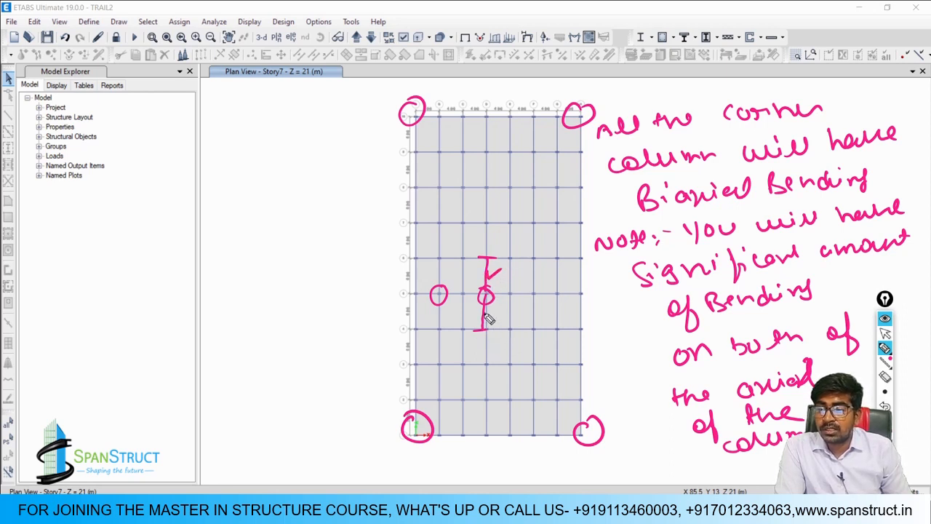
drag(487, 320, 500, 311)
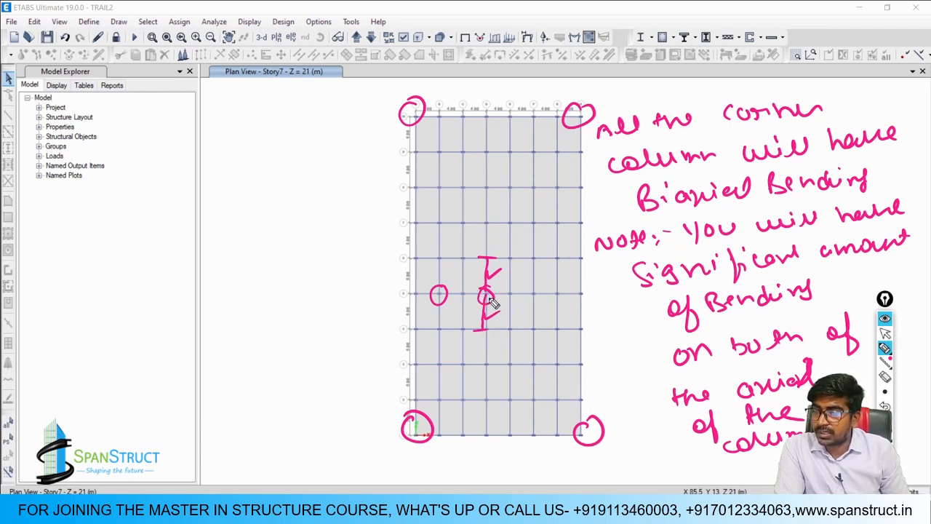
- Clear the ink annotations and sketch a large slanted four-sided column section in the empty area beside the plan
click(884, 332)
click(885, 349)
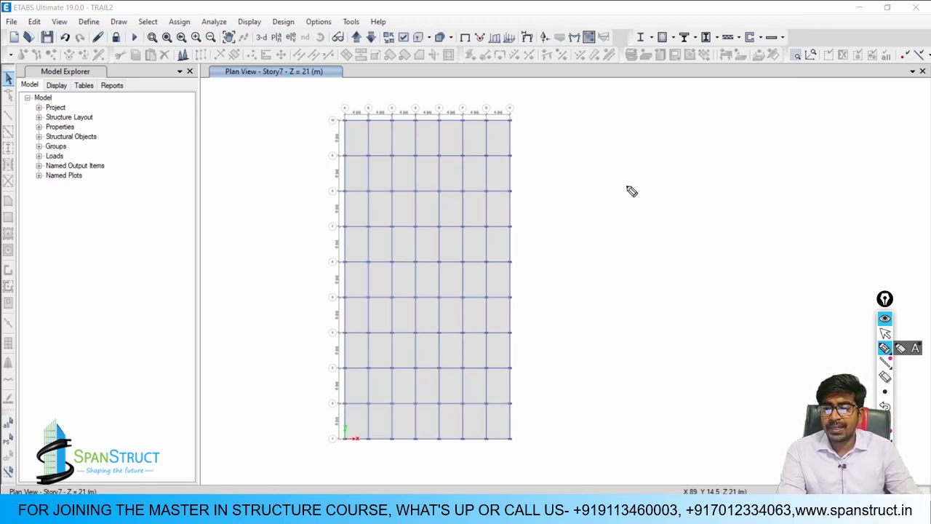
mouse_move(624, 172)
mouse_down()
mouse_move(623, 201)
mouse_move(579, 310)
mouse_up()
mouse_move(623, 171)
mouse_down()
mouse_move(775, 173)
mouse_move(796, 181)
mouse_move(760, 331)
mouse_up()
mouse_move(579, 309)
mouse_down()
mouse_move(576, 327)
mouse_move(757, 332)
mouse_up()
- Draw a slanted dashed axis through the sketched column section and label both ends Y
drag(717, 143, 704, 185)
drag(700, 206, 689, 250)
drag(679, 271, 678, 276)
drag(672, 294, 664, 323)
drag(661, 327, 637, 401)
drag(646, 394, 633, 416)
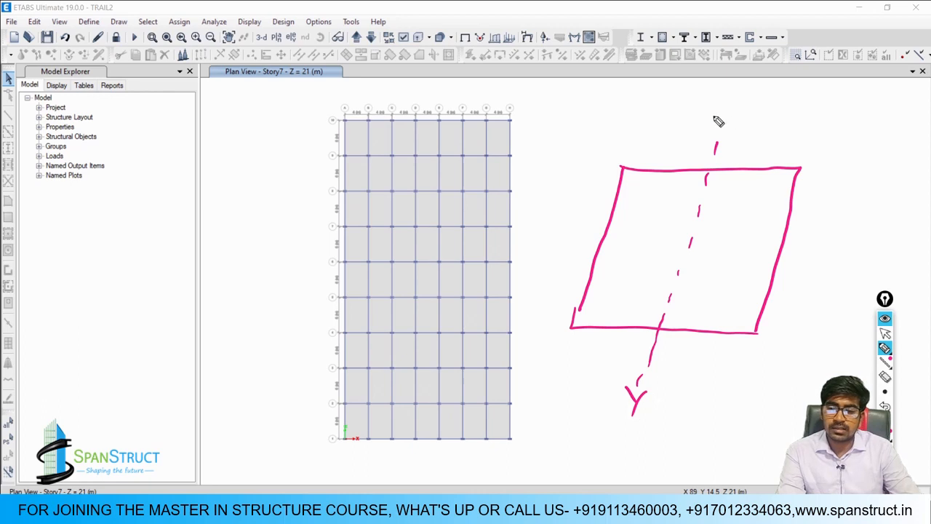
drag(713, 115, 719, 128)
drag(725, 113, 717, 138)
- Draw a horizontal dashed axis across the sketched column section and label both ends X
drag(566, 243, 629, 243)
drag(654, 243, 681, 242)
drag(698, 244, 784, 248)
drag(801, 249, 856, 259)
drag(859, 245, 838, 260)
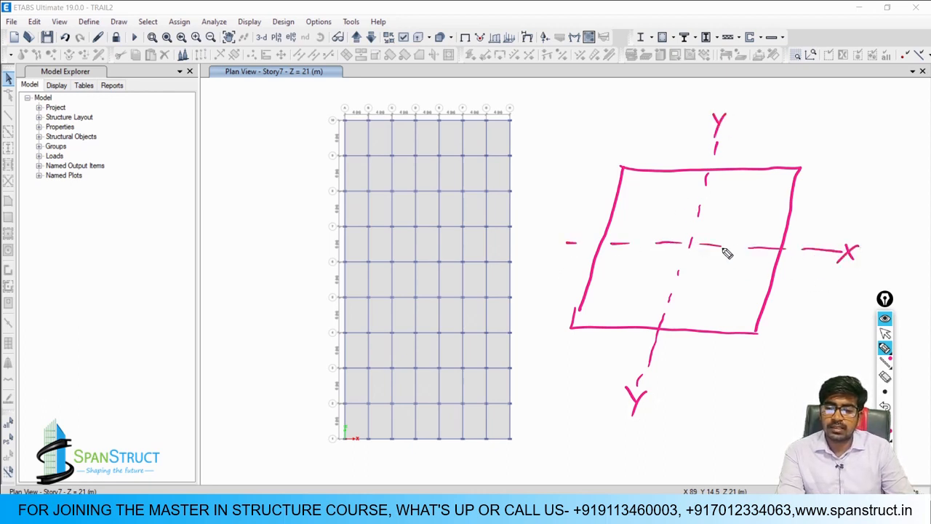
drag(542, 235, 557, 251)
drag(557, 234, 541, 253)
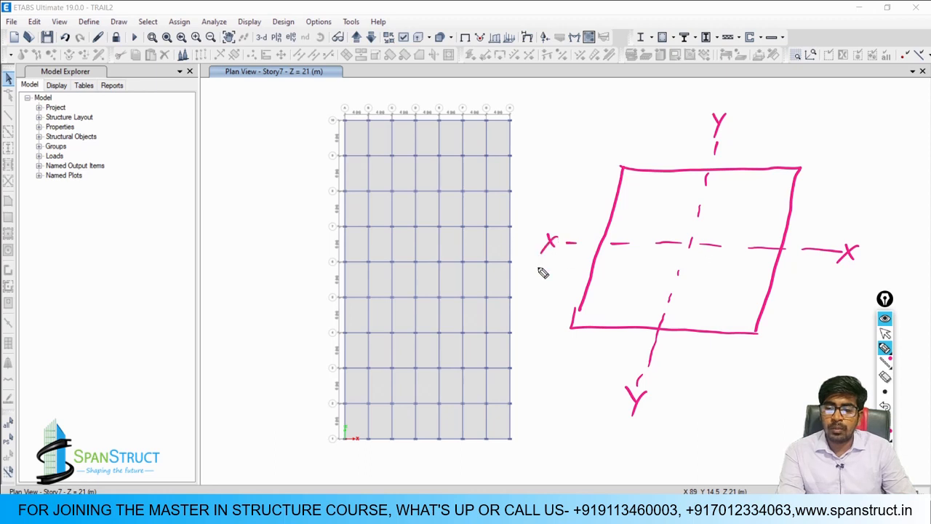
- Add curved moment arrows labelled Mux and Muy on the axes and an axial load arrow labelled P at their intersection
drag(715, 259, 743, 261)
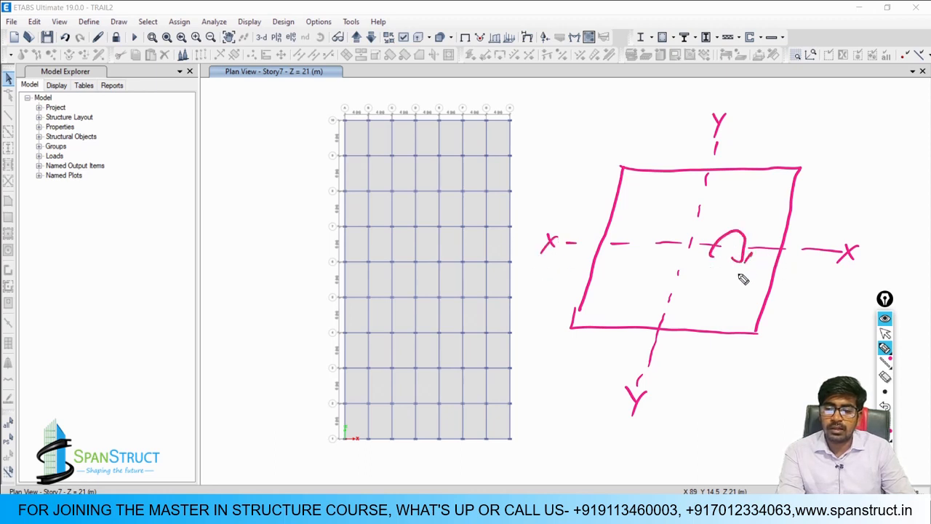
drag(714, 288, 758, 294)
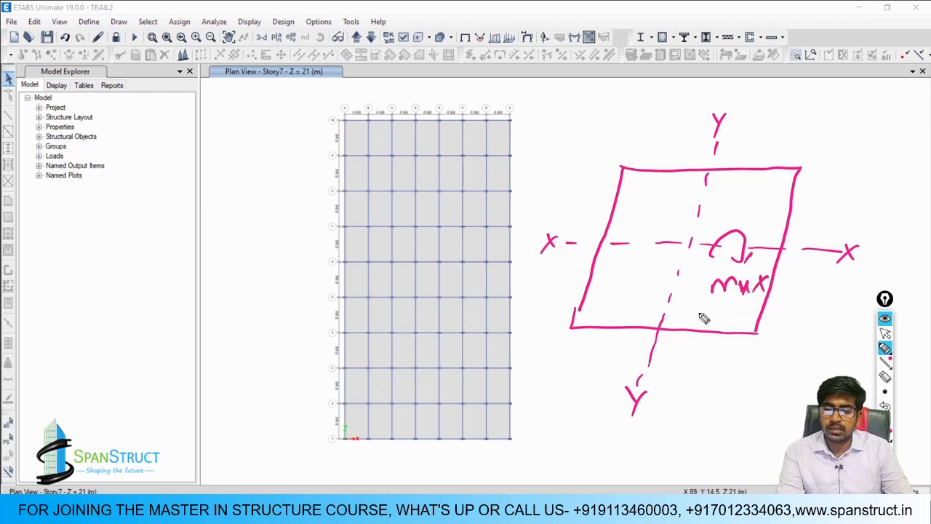
drag(684, 195, 766, 209)
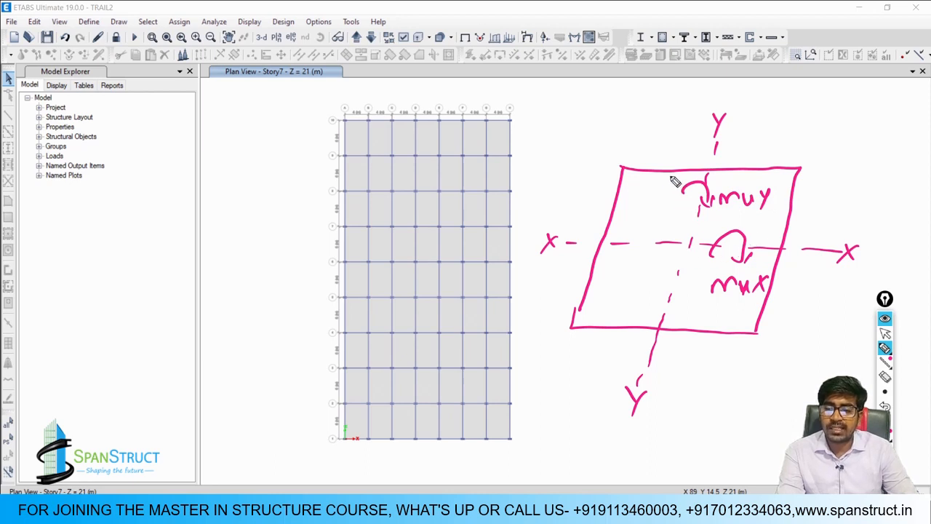
drag(670, 174, 682, 235)
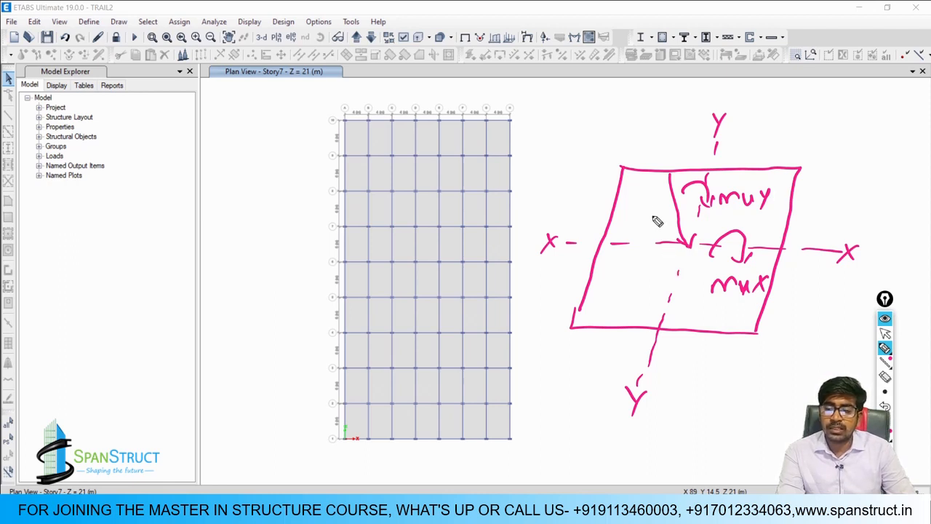
drag(658, 223, 659, 213)
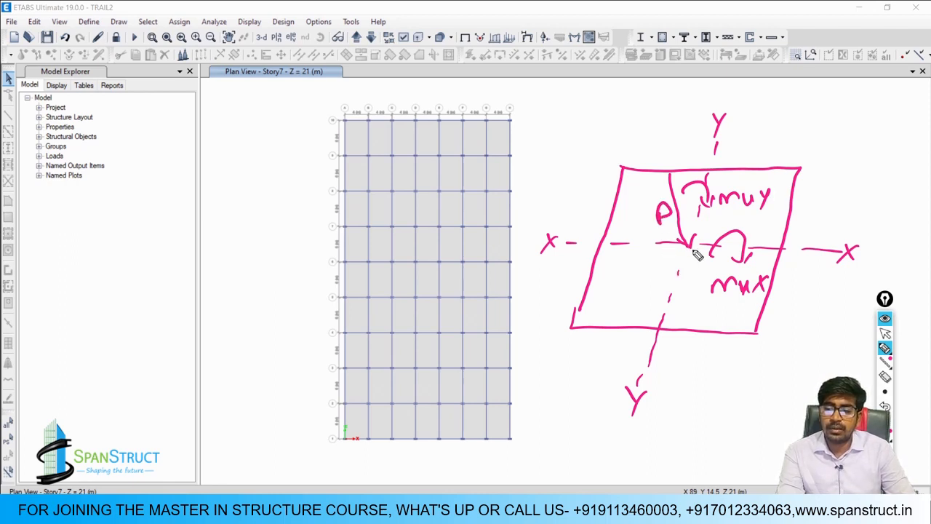
- Emphasize the load labels by bracketing and underlining Mux, underlining Muy and circling P
drag(703, 275, 697, 310)
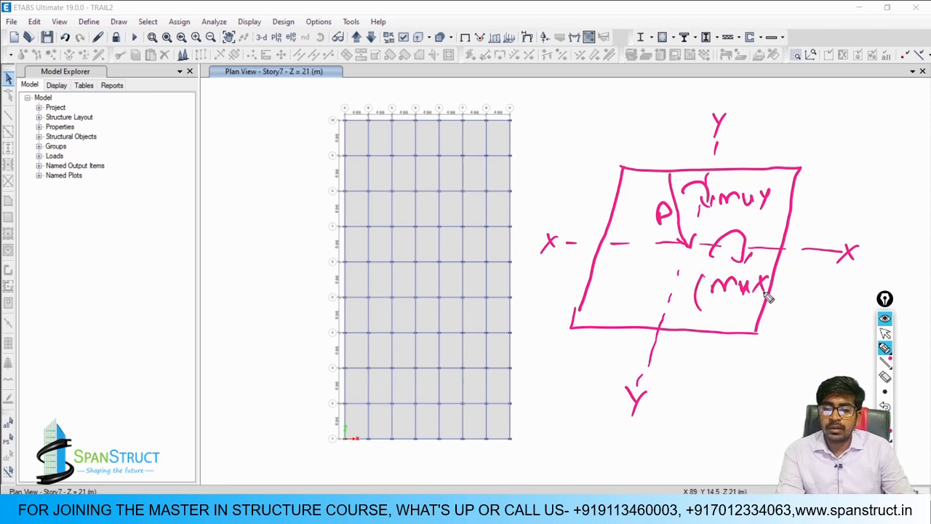
drag(769, 272, 774, 296)
drag(707, 304, 775, 305)
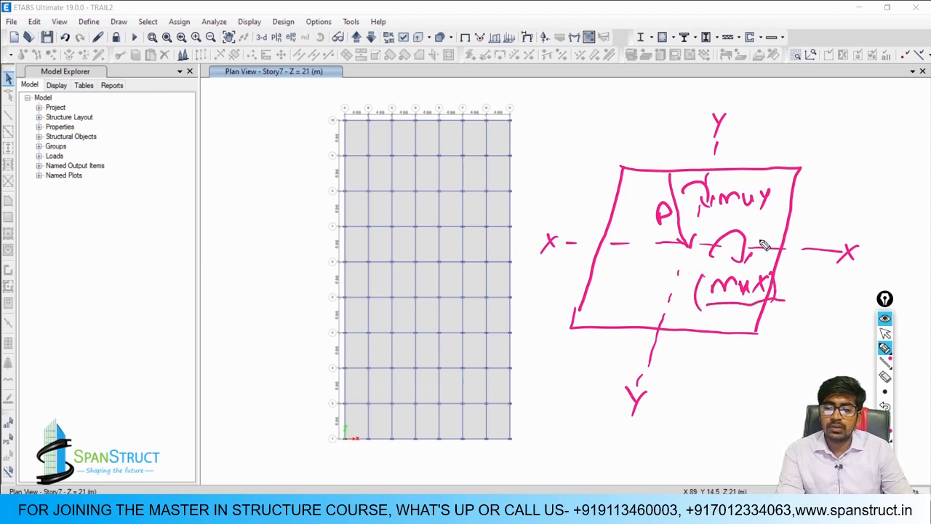
drag(716, 215, 773, 213)
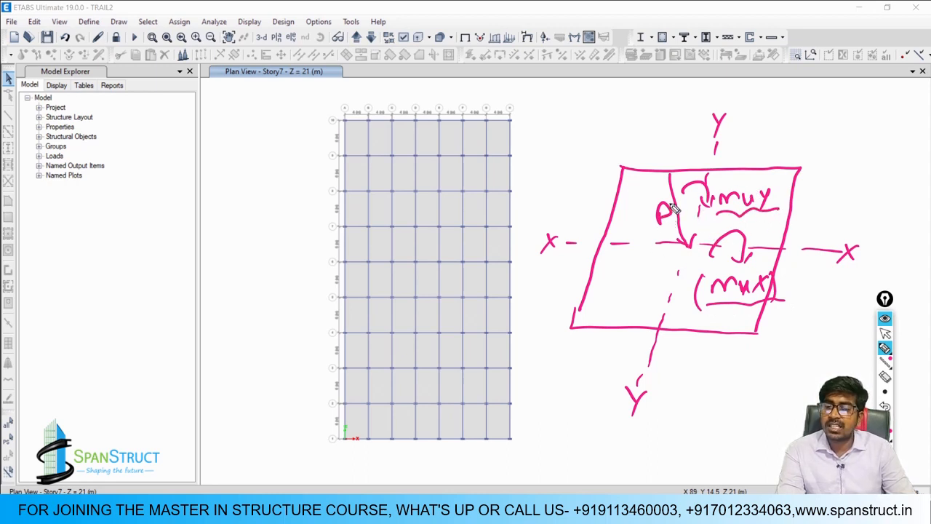
mouse_move(675, 208)
mouse_down()
mouse_move(684, 203)
mouse_move(650, 242)
mouse_up()
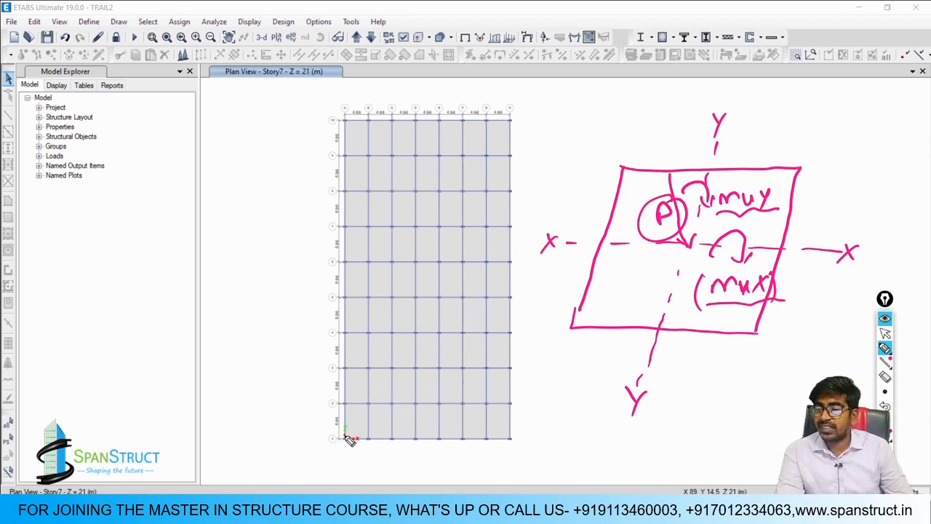
- Circle the four corner columns of the plan beside the column sketch
mouse_move(344, 429)
mouse_down()
mouse_move(346, 449)
mouse_move(356, 429)
mouse_up()
mouse_move(514, 424)
mouse_down()
mouse_move(524, 443)
mouse_move(519, 421)
mouse_up()
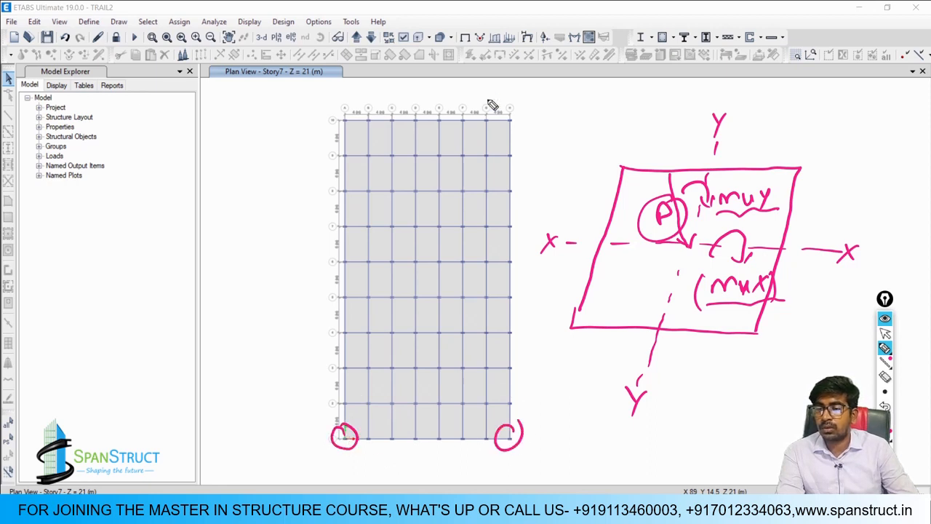
mouse_move(511, 106)
mouse_down()
mouse_move(531, 122)
mouse_move(519, 102)
mouse_up()
drag(354, 118, 352, 96)
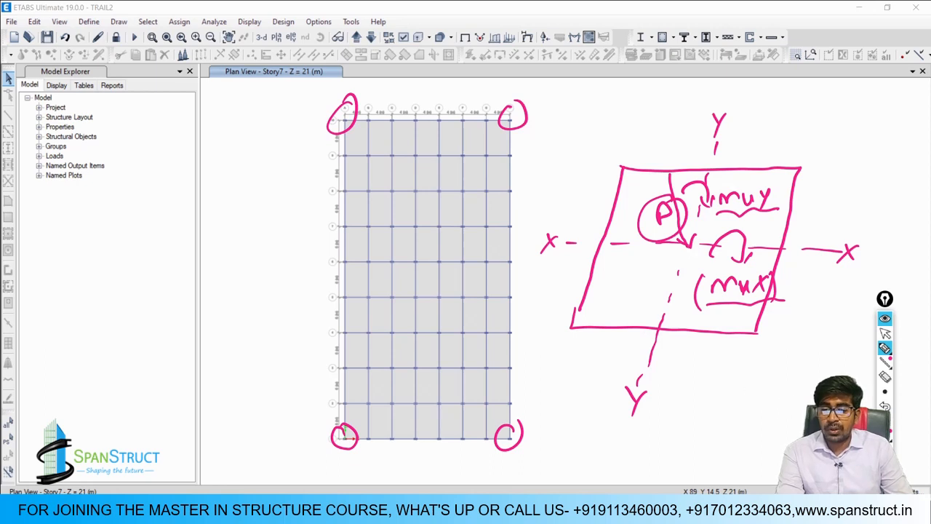
- Clear all ink annotations and switch the model from the plan view to the 3-D view
click(886, 435)
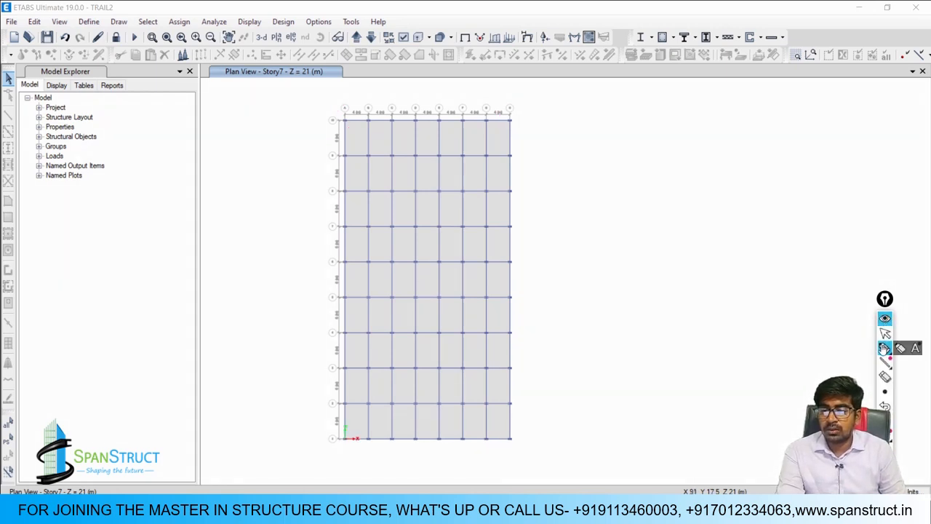
click(884, 332)
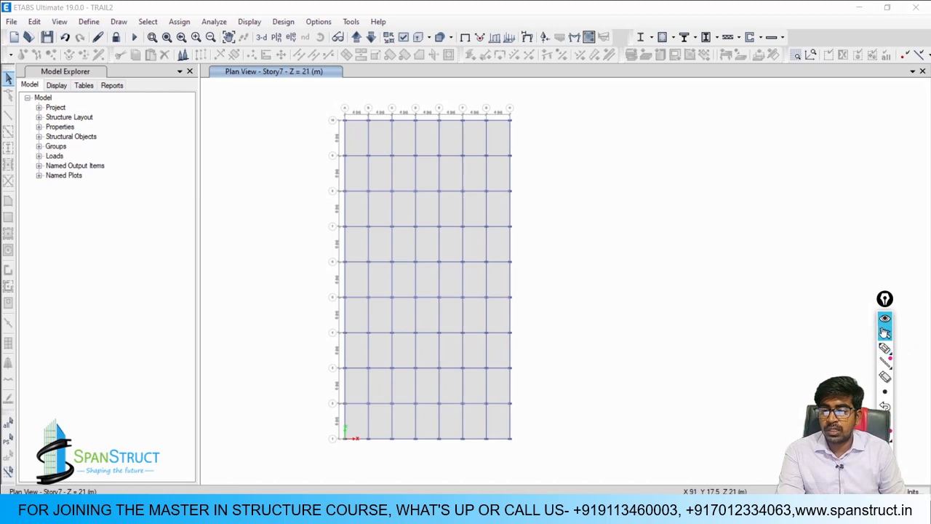
click(259, 41)
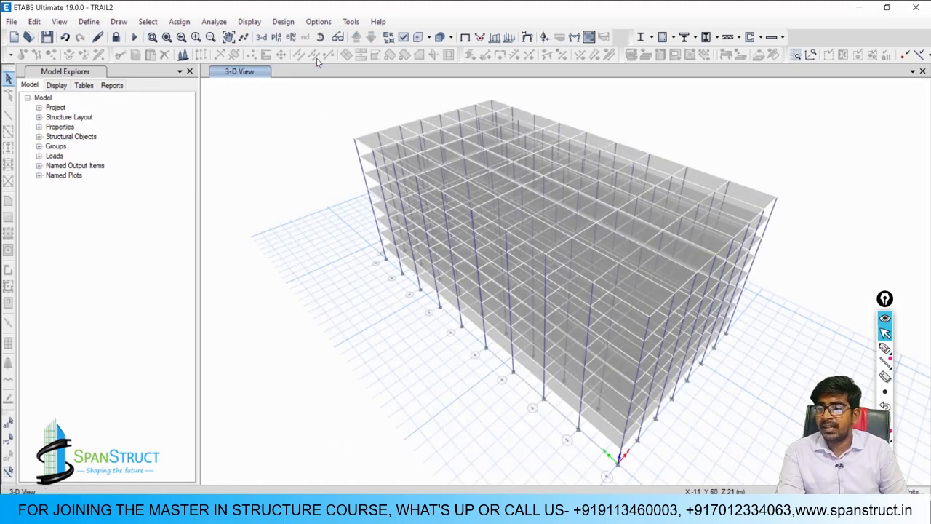
- Display the Moment 3-3 diagram of the frames for the Dead load case with filled diagrams
click(574, 39)
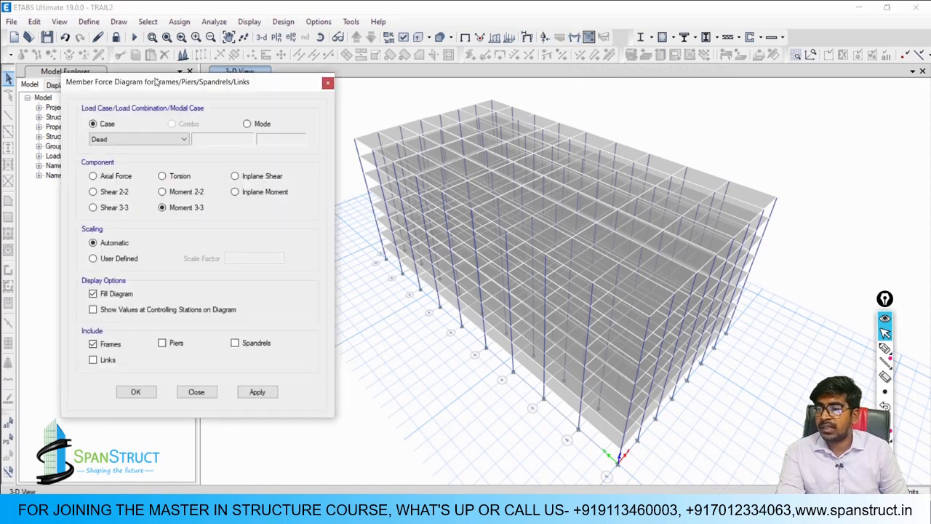
drag(155, 84, 193, 51)
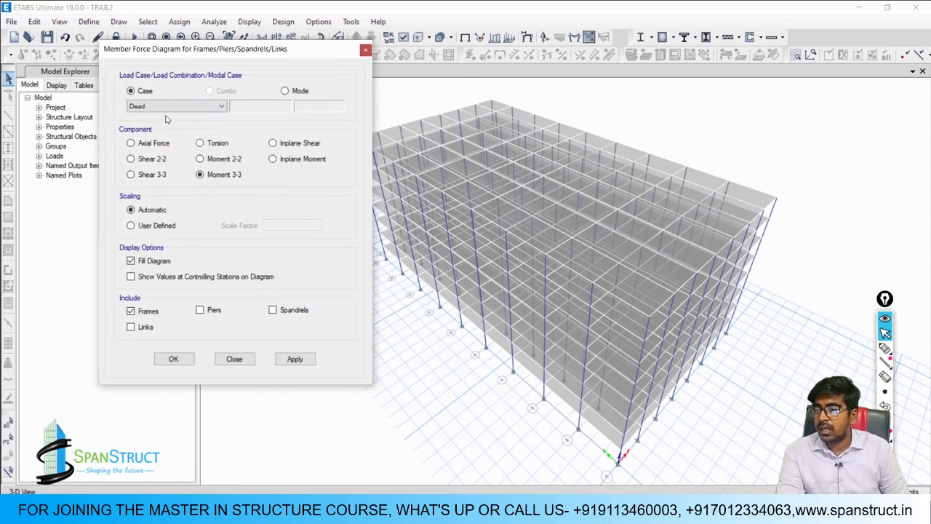
click(305, 357)
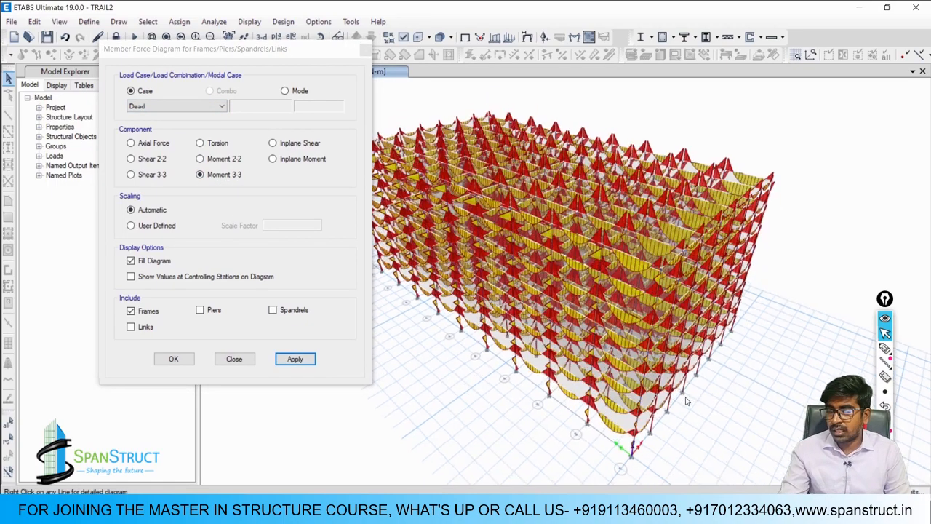
- Inspect the major-axis (V2 and M3) detailed diagram of corner column C1 at Story1 and close it
scroll(685, 401, up, 10)
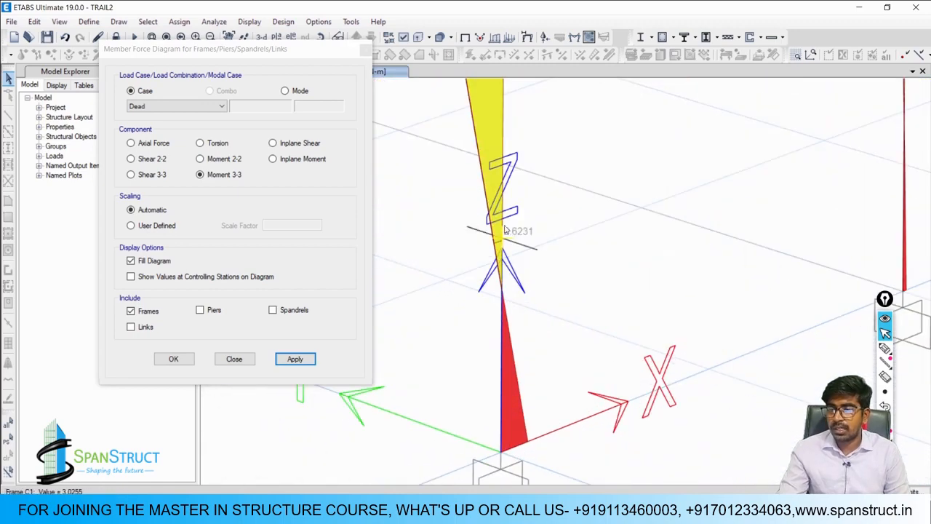
scroll(505, 240, down, 4)
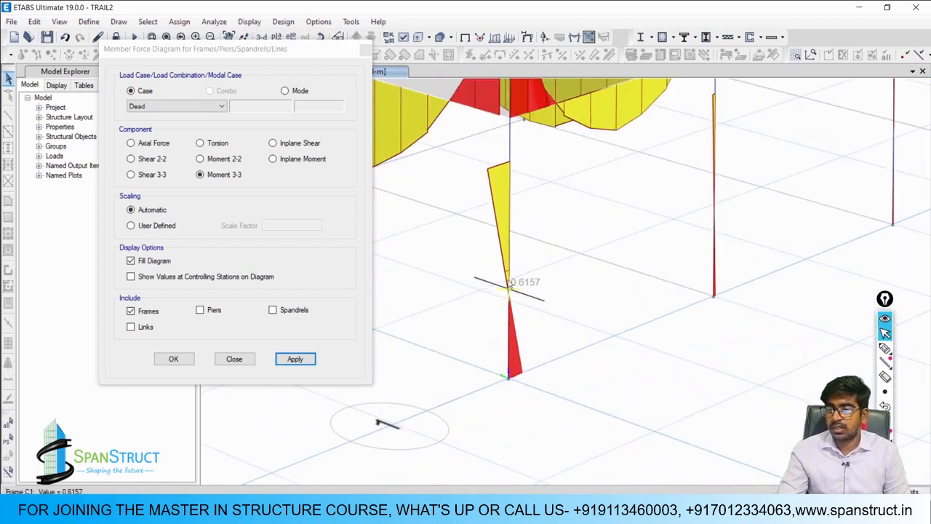
right_click(513, 195)
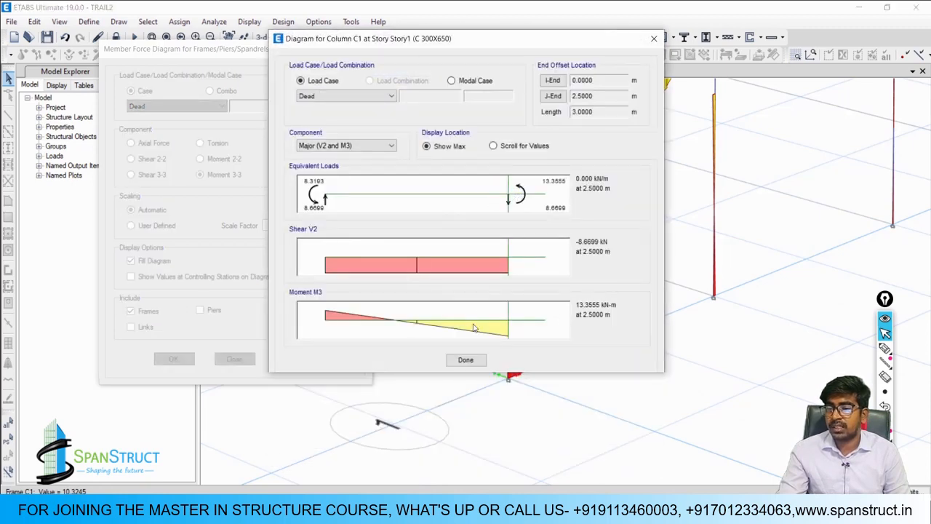
click(653, 38)
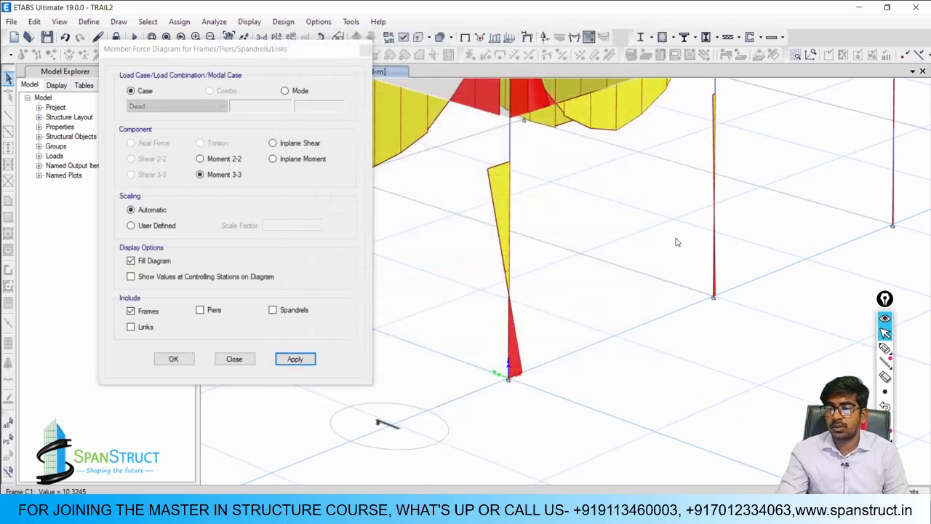
- Examine the Moment 3-3 diagrams of the ground-storey columns at the building's other corners
scroll(675, 239, down, 5)
scroll(844, 231, down, 2)
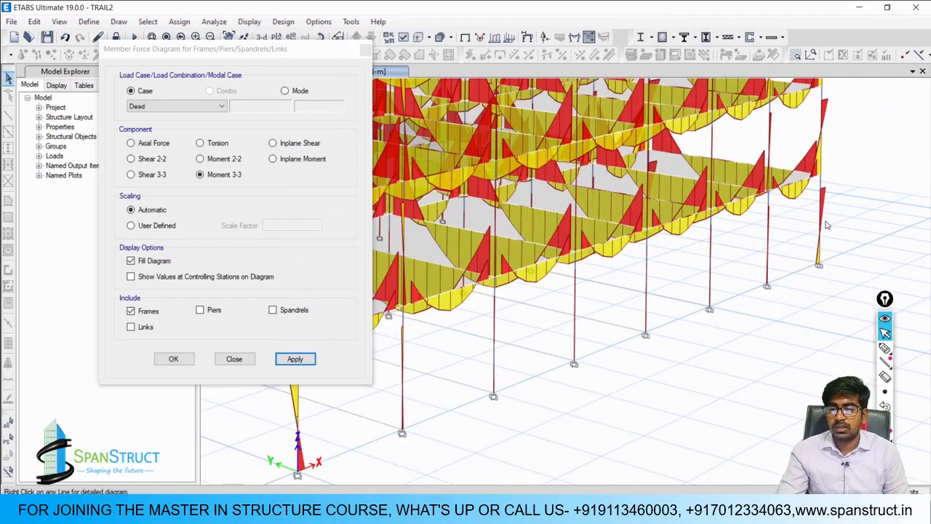
scroll(844, 231, down, 3)
scroll(758, 296, up, 10)
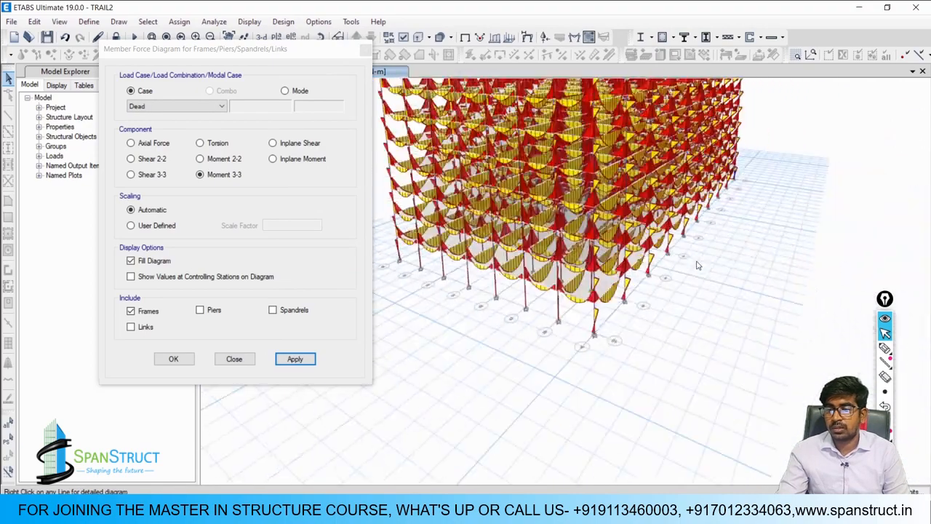
scroll(759, 296, down, 8)
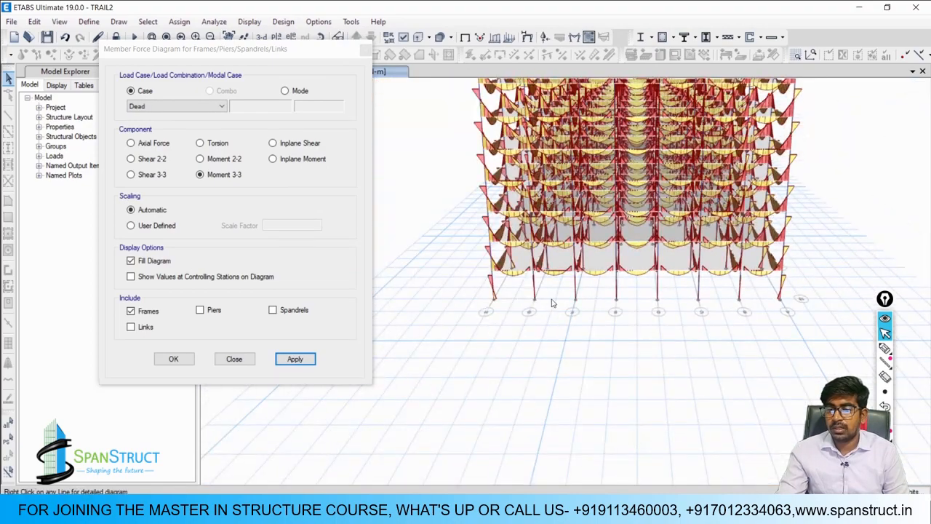
scroll(806, 269, up, 5)
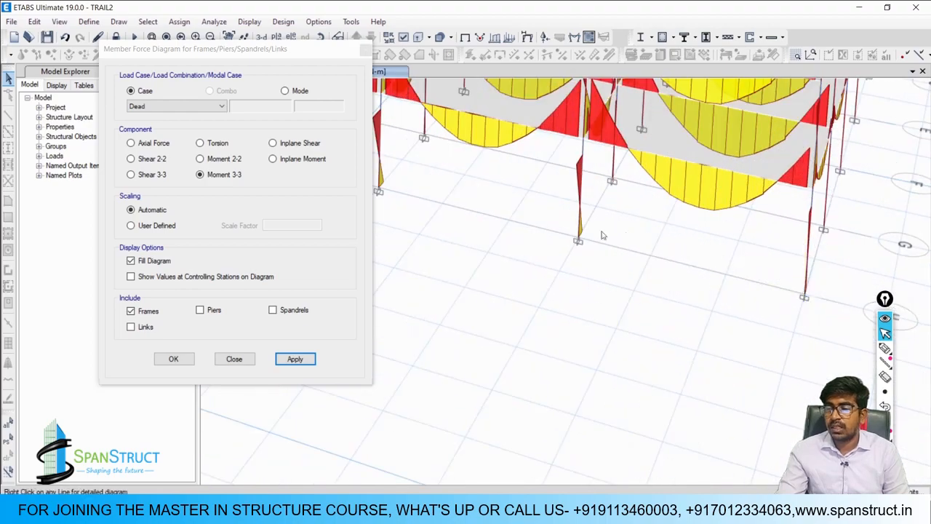
- Display the Moment 2-2 diagram of the frames for the Dead load case
click(201, 159)
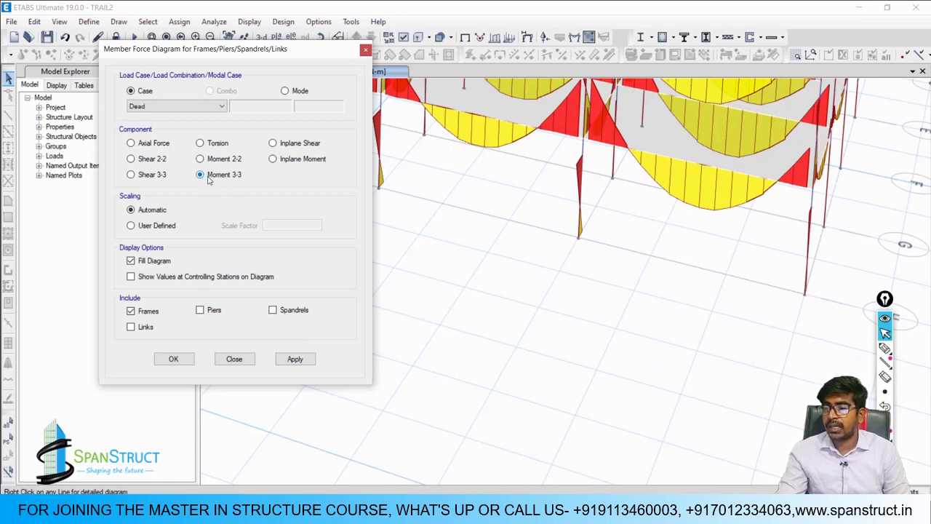
click(290, 359)
shift+middle_drag(789, 394, 657, 343)
shift+middle_drag(619, 220, 485, 296)
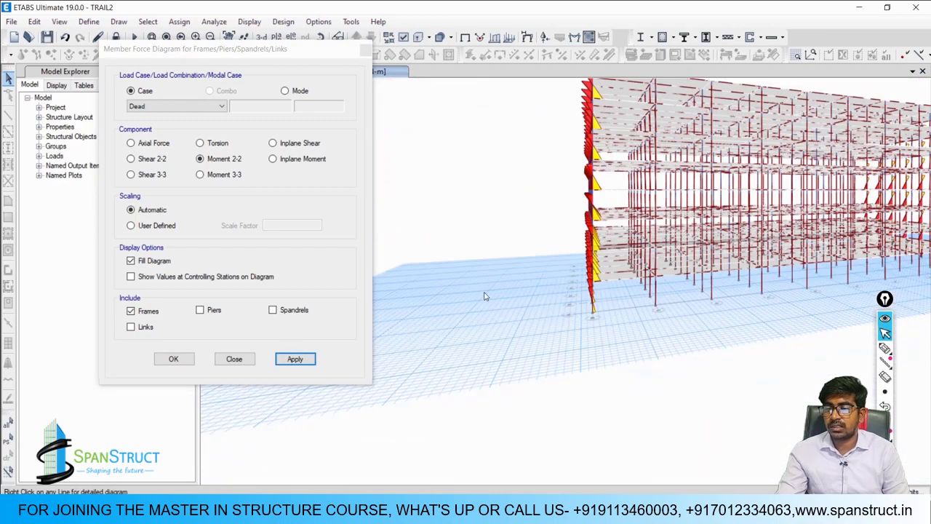
- Inspect the minor-axis (V3 and M2) detailed diagram of corner column C10 at Story1 and close it
scroll(567, 296, up, 4)
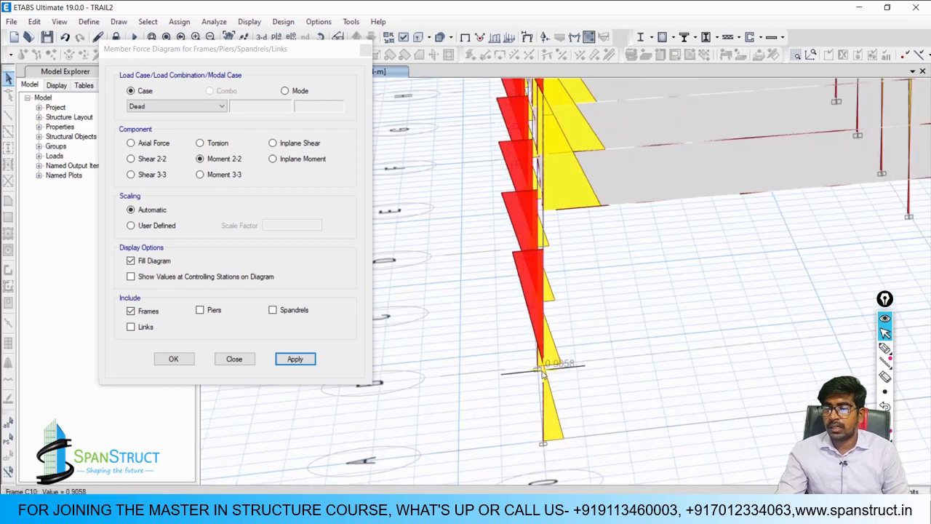
scroll(549, 390, down, 1)
right_click(573, 314)
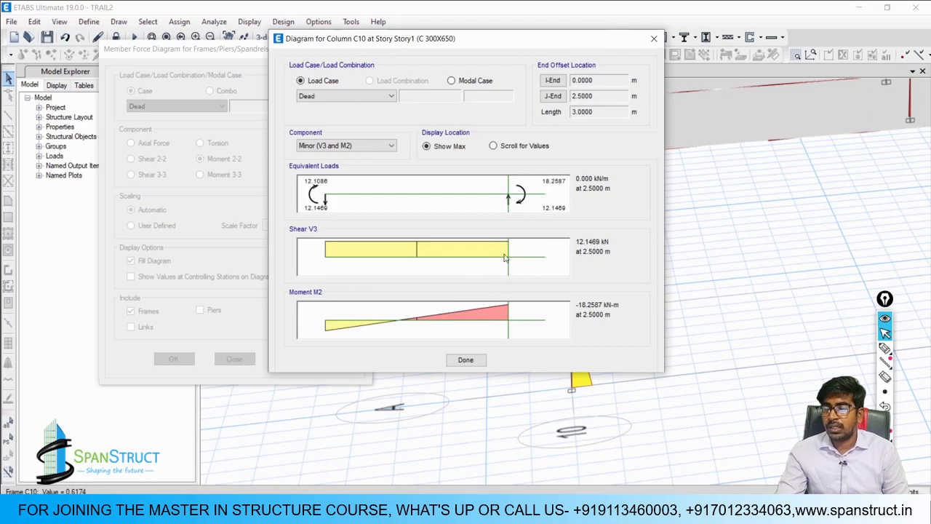
click(653, 38)
- Inspect the minor-axis detailed diagram of corner column C80 at Story1 and close it
scroll(670, 299, down, 3)
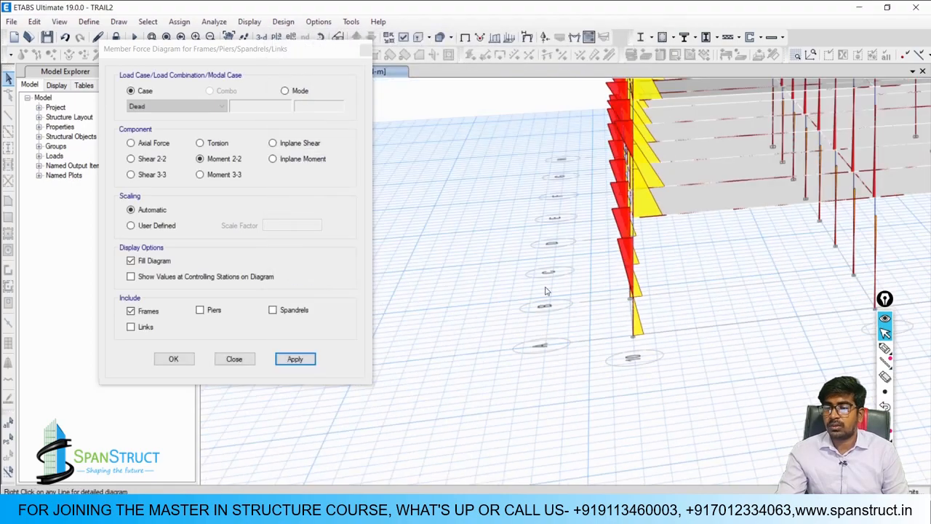
scroll(670, 298, up, 2)
scroll(662, 339, up, 3)
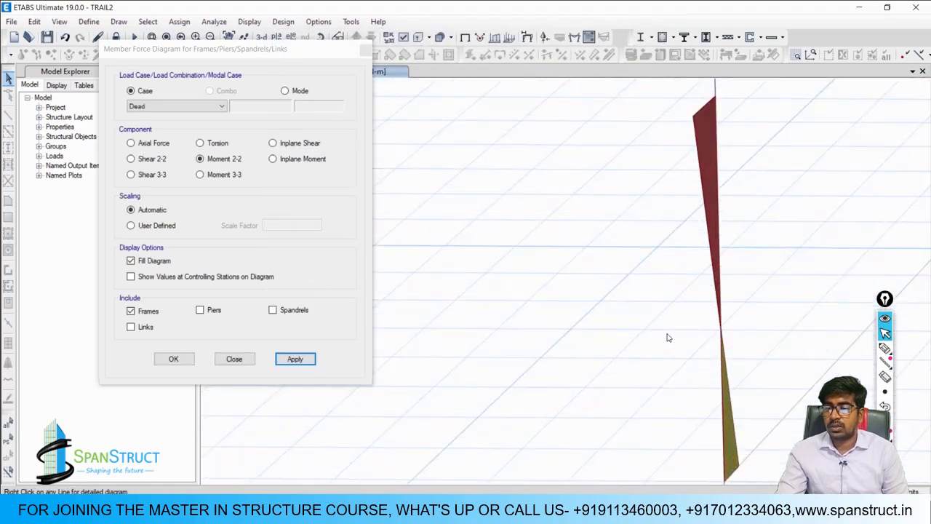
right_click(720, 321)
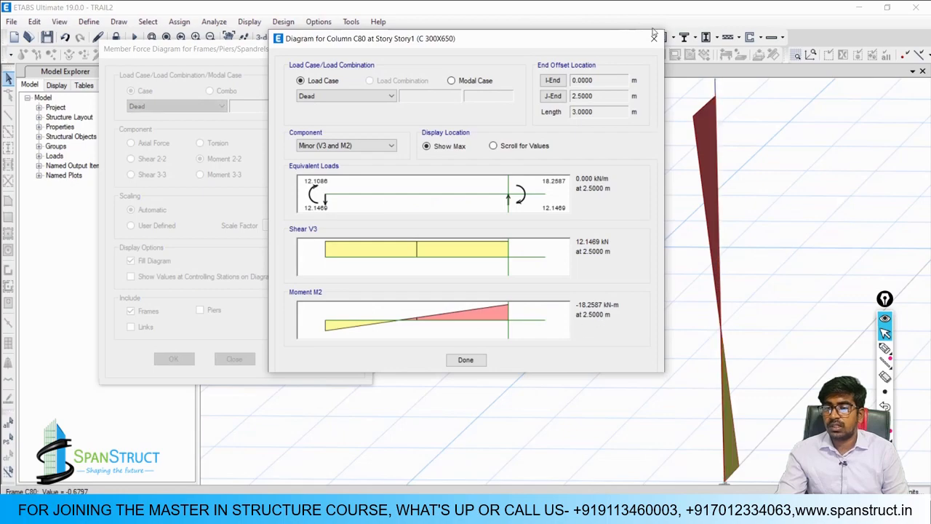
click(653, 38)
- Inspect the minor-axis detailed diagram of corner column C71 at Story1 and close it
scroll(634, 290, down, 3)
scroll(764, 309, up, 3)
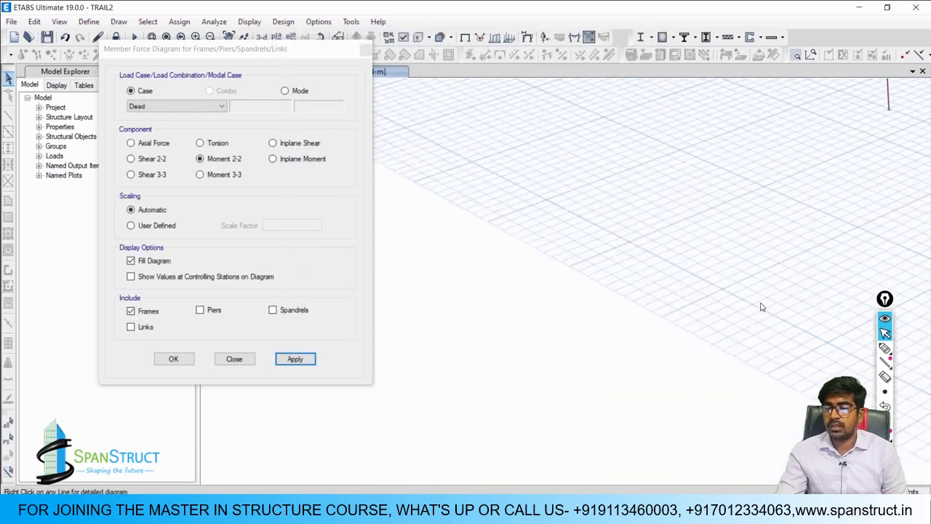
scroll(458, 168, up, 2)
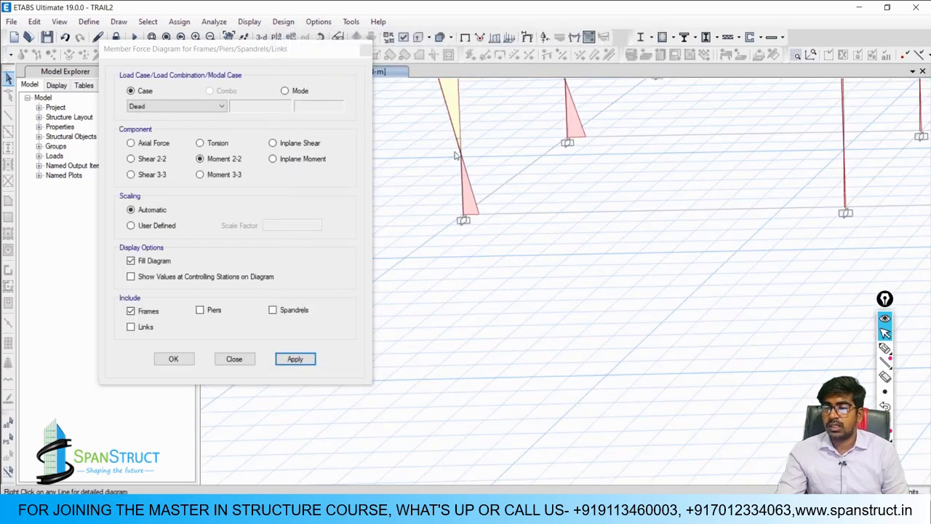
right_click(465, 151)
right_click(459, 140)
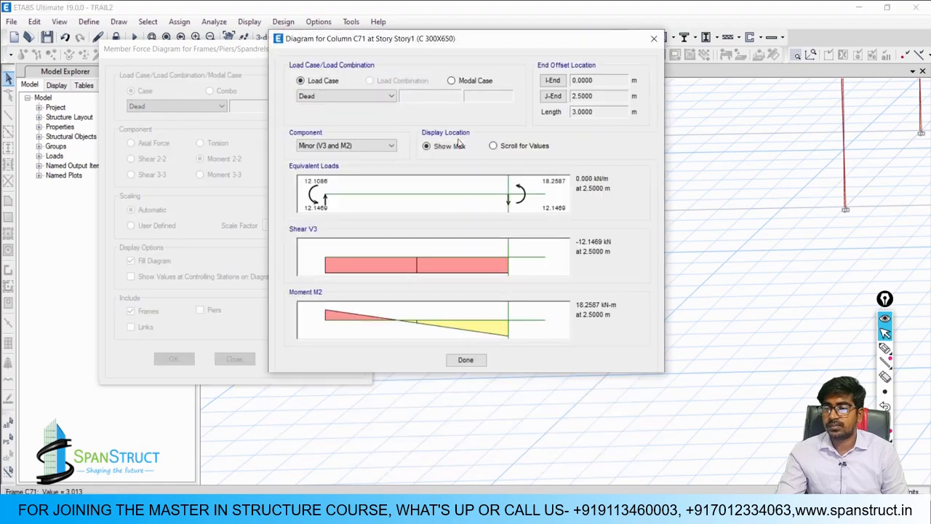
click(653, 38)
- Inspect the minor-axis detailed diagram of corner column C1 at Story1 and close it
scroll(693, 301, up, 4)
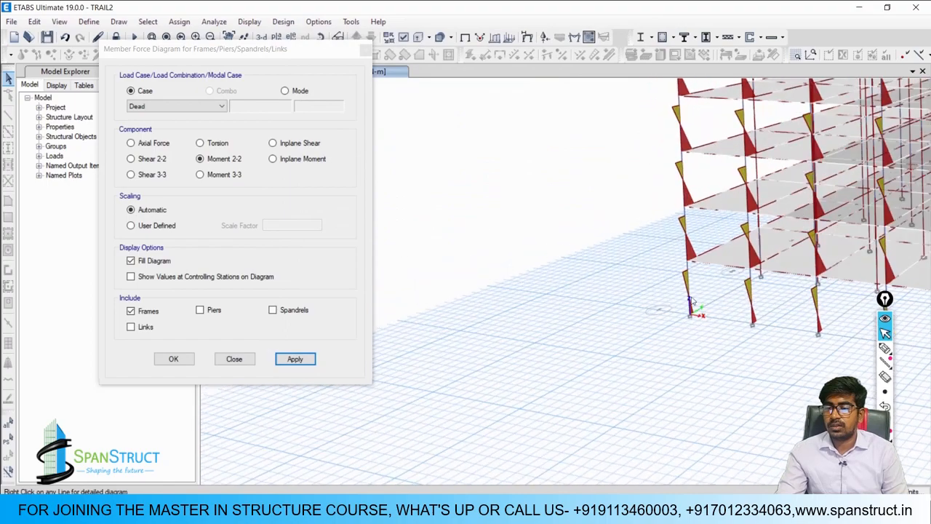
right_click(670, 285)
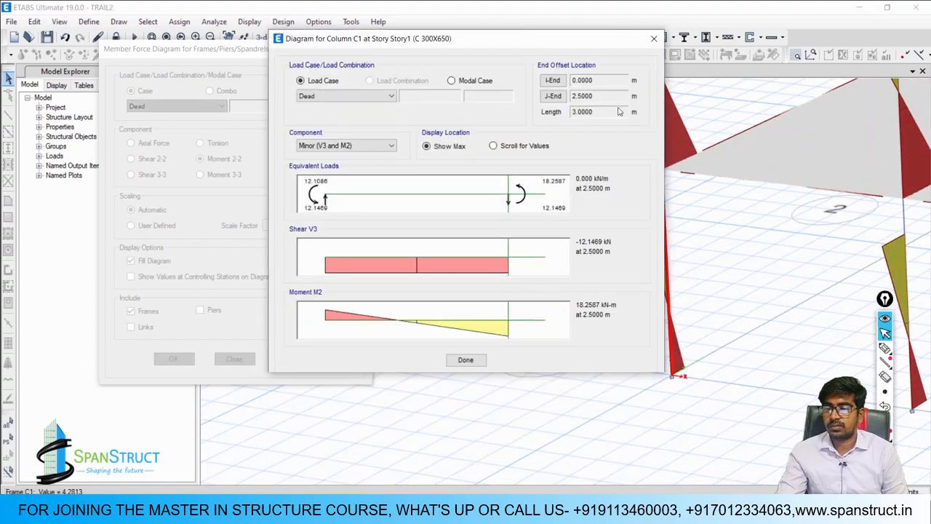
click(654, 38)
- Display the Axial Force diagram for the Dead load case and close the member force diagram settings
scroll(607, 259, down, 5)
scroll(698, 320, down, 5)
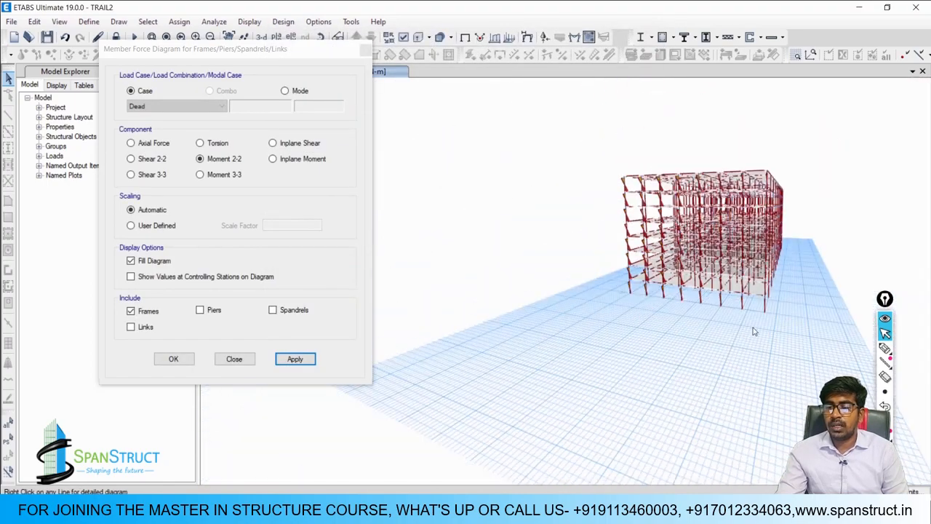
scroll(509, 254, up, 5)
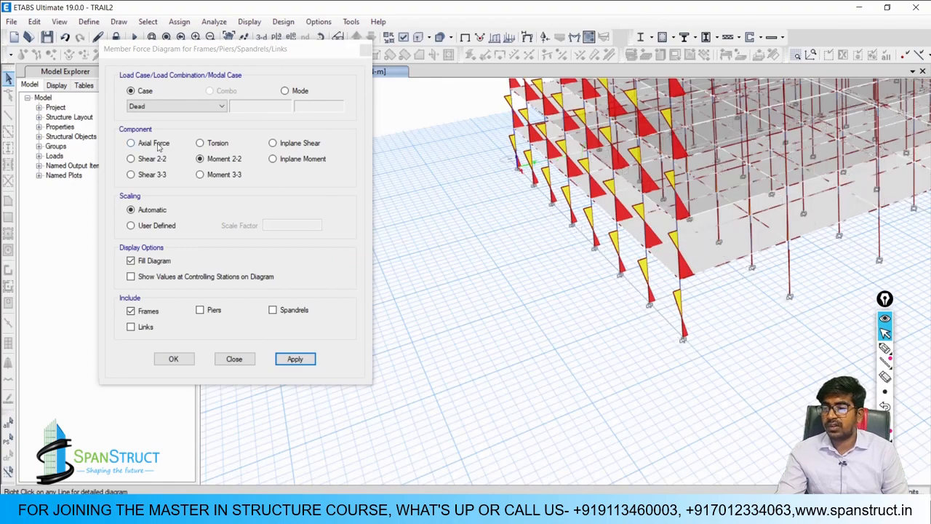
click(131, 143)
click(294, 359)
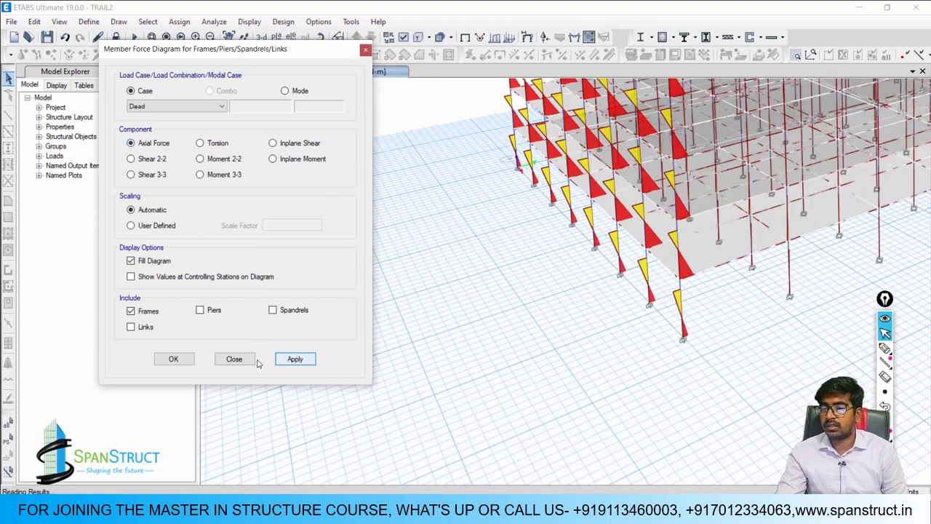
click(245, 360)
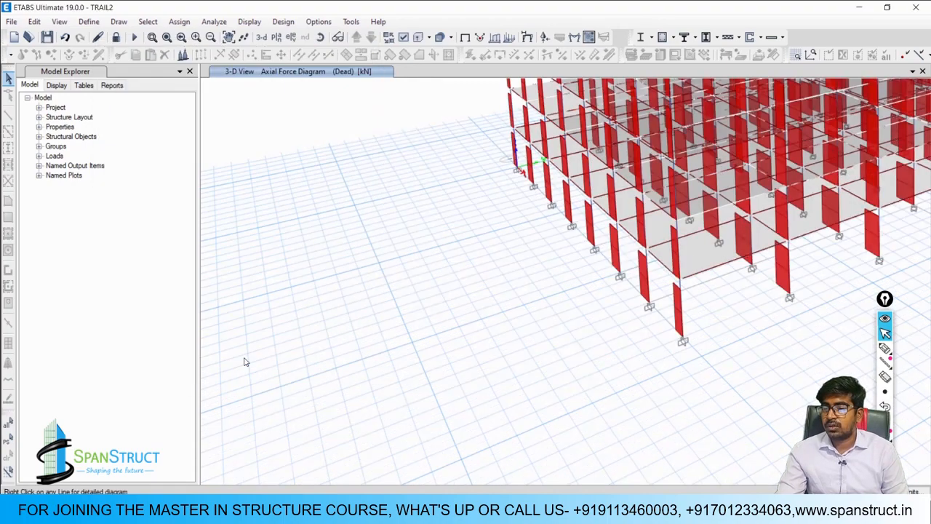
- Examine the columns' axial force diagrams from several sides of the building and return to the Story7 plan view
shift+middle_drag(644, 312, 520, 310)
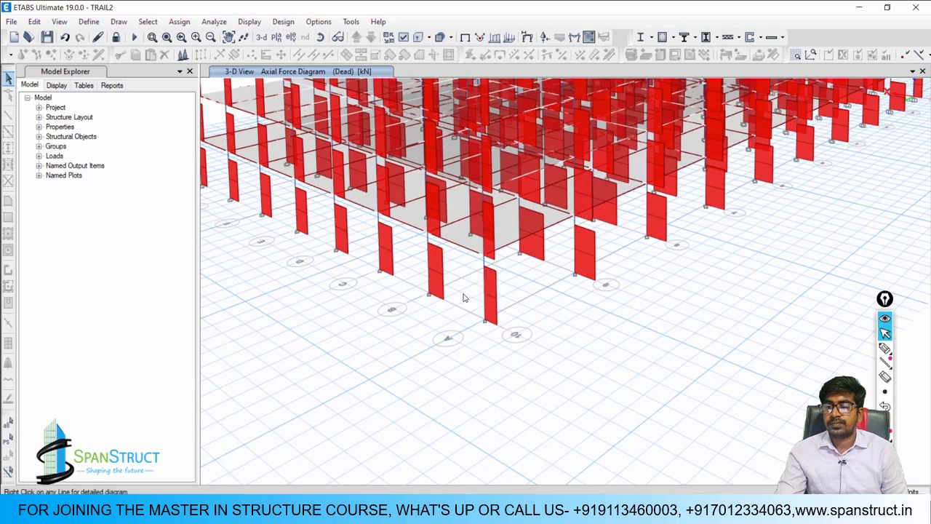
shift+middle_drag(499, 277, 634, 298)
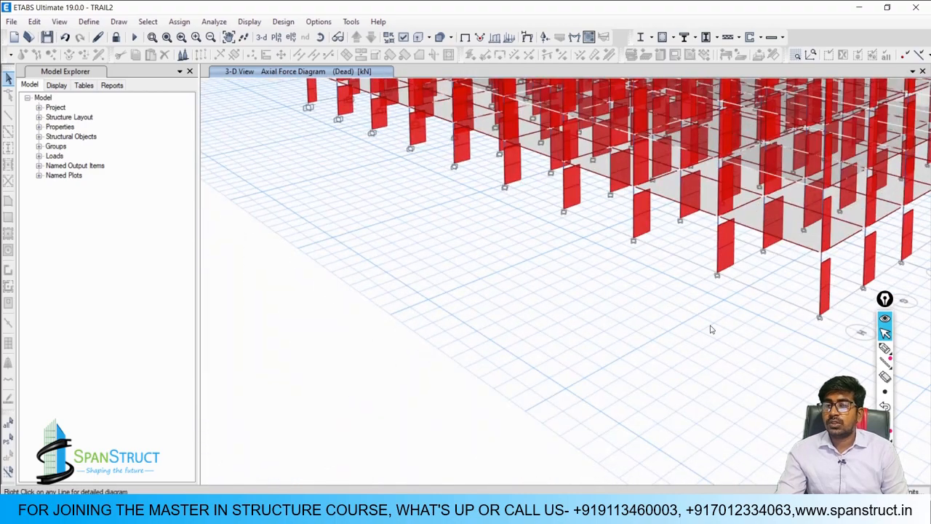
scroll(606, 365, down, 5)
scroll(658, 356, up, 4)
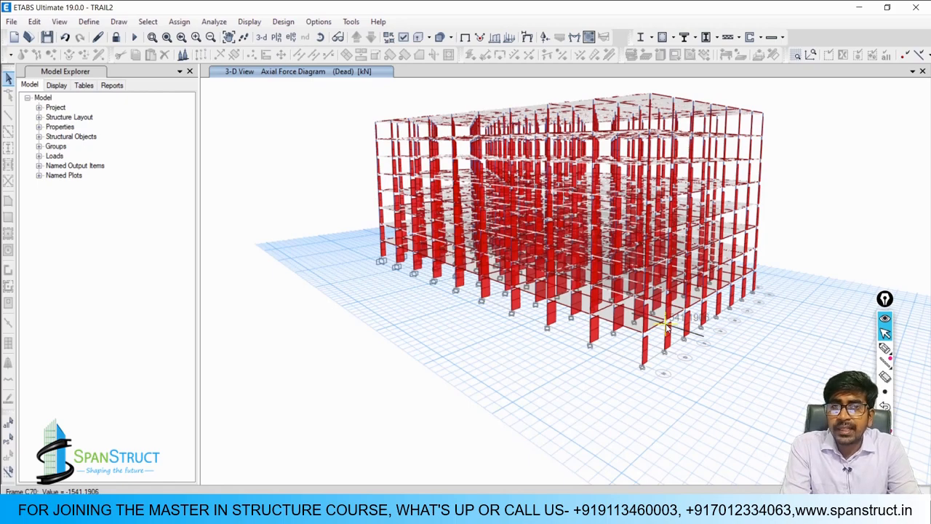
shift+middle_drag(667, 327, 640, 171)
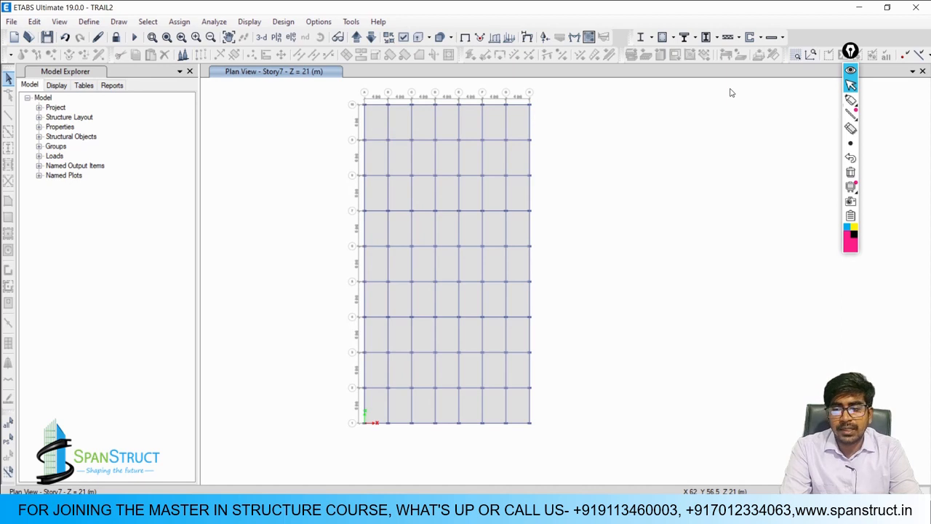
- Circle the edge columns between the corners along all four sides of the plan with the pen
click(850, 100)
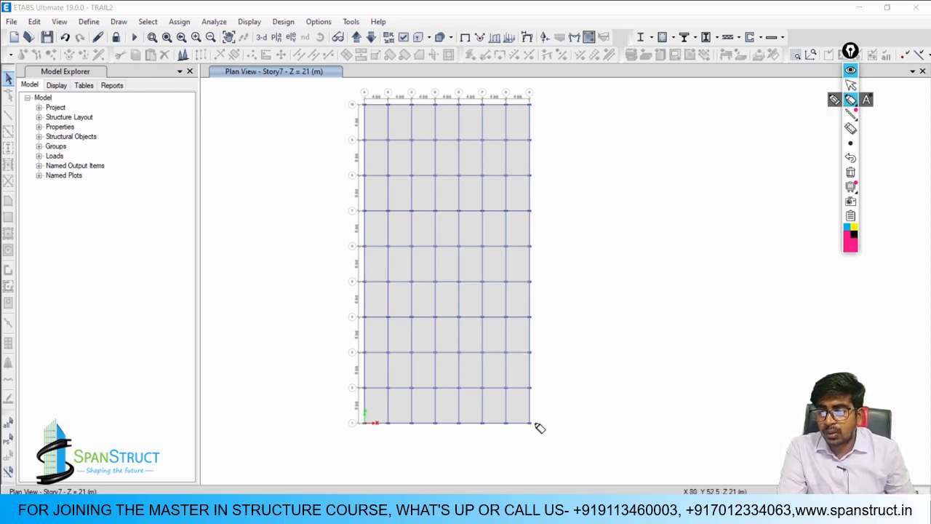
mouse_move(508, 425)
mouse_down()
mouse_move(516, 429)
mouse_move(505, 413)
mouse_move(387, 422)
mouse_move(345, 381)
mouse_move(375, 393)
mouse_move(363, 179)
mouse_move(368, 147)
mouse_move(399, 110)
mouse_move(393, 95)
mouse_move(449, 109)
mouse_move(505, 104)
mouse_move(537, 152)
mouse_move(526, 301)
mouse_move(535, 331)
mouse_up()
mouse_move(530, 369)
mouse_down()
mouse_move(534, 381)
mouse_move(540, 373)
mouse_up()
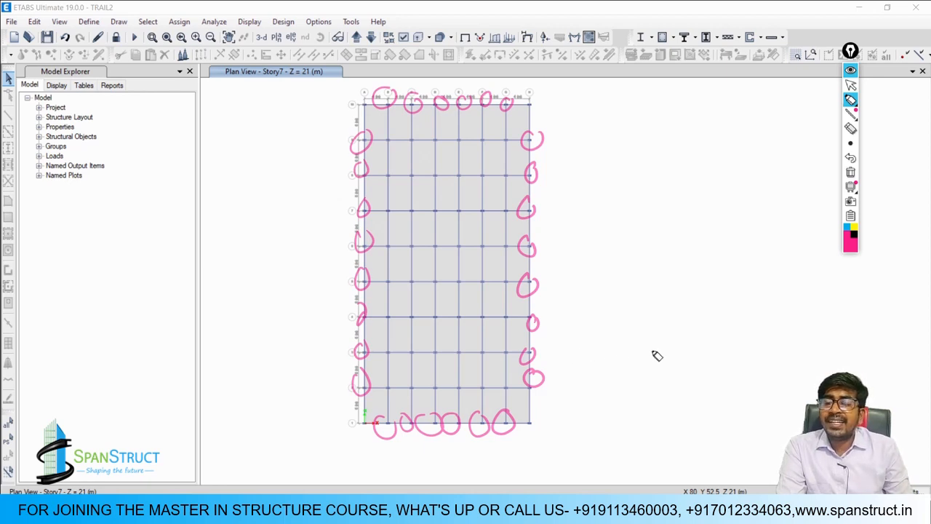
- Clear all ink annotations from the plan and keep the pen ready for new drawing
click(850, 173)
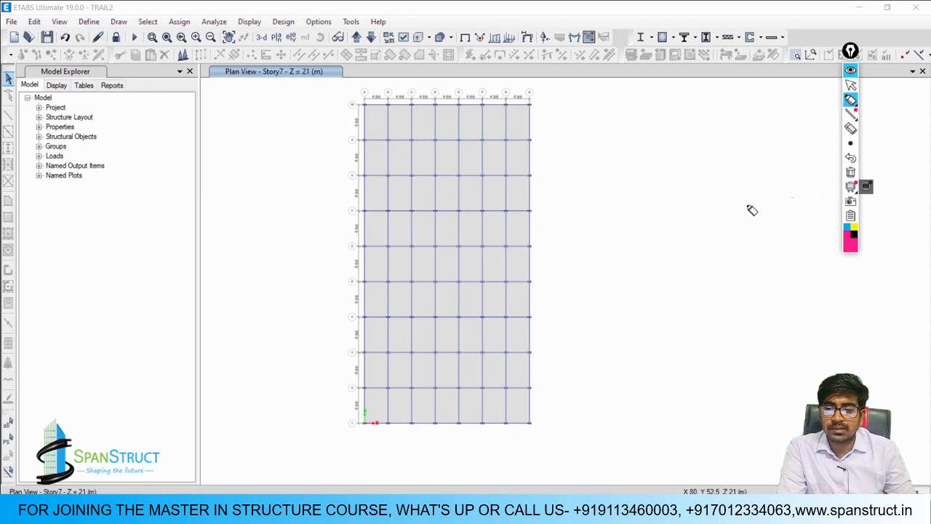
click(851, 100)
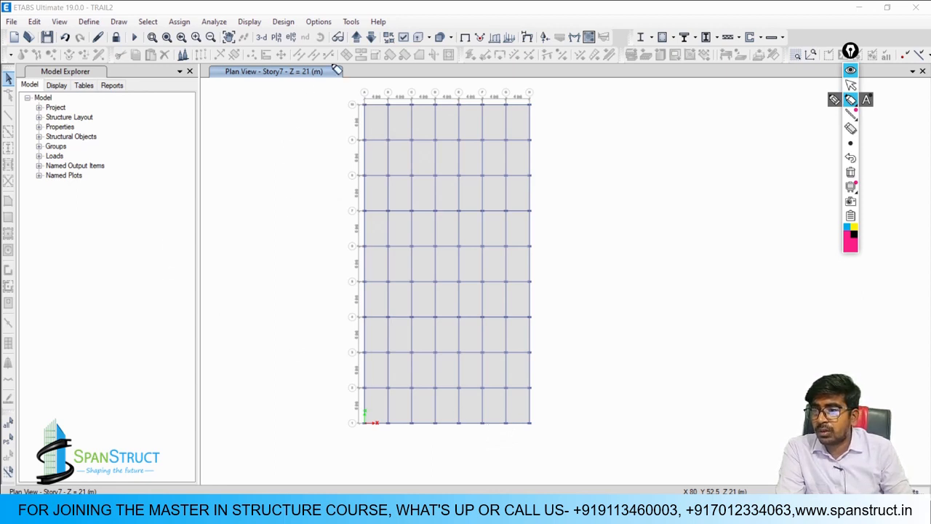
- Mark the two bays beside an edge column near the plan's lower corner with double-headed pen arrows below the edge
click(851, 86)
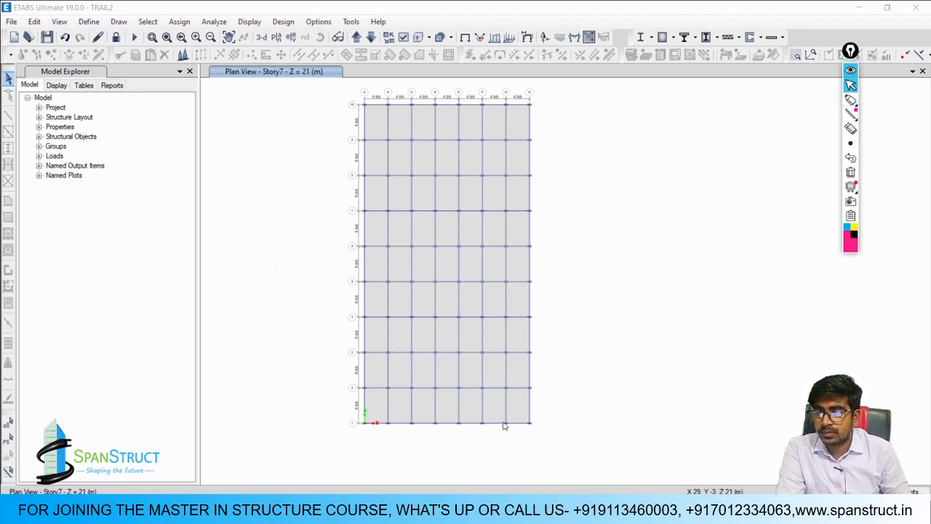
scroll(502, 427, up, 5)
middle_drag(405, 393, 631, 403)
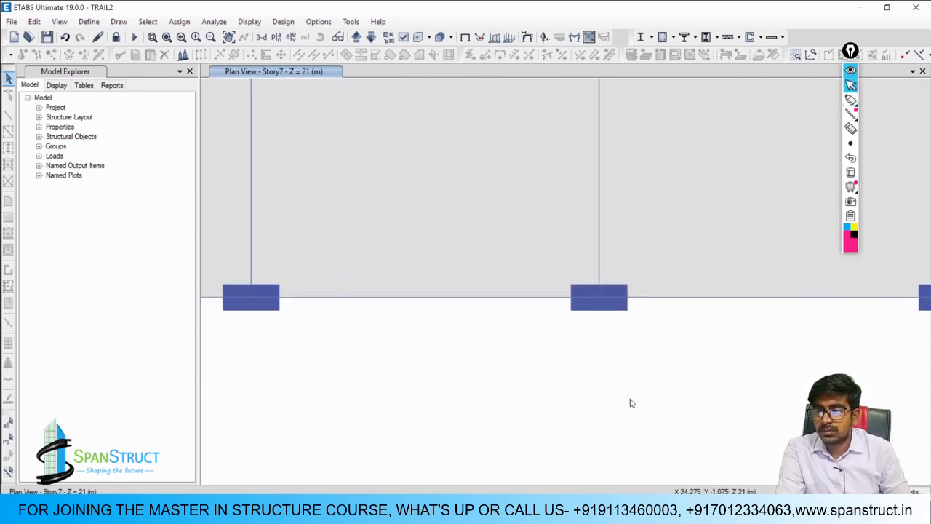
scroll(632, 413, down, 4)
click(851, 100)
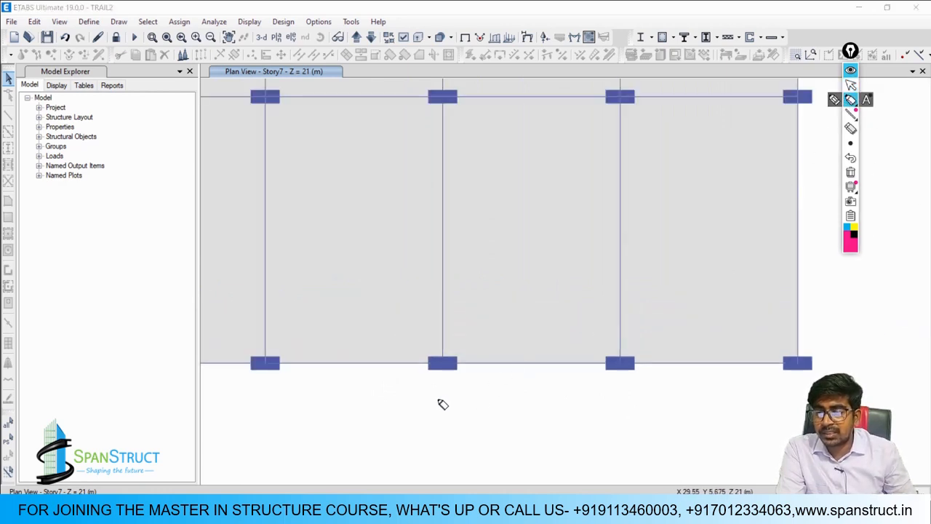
drag(441, 403, 796, 393)
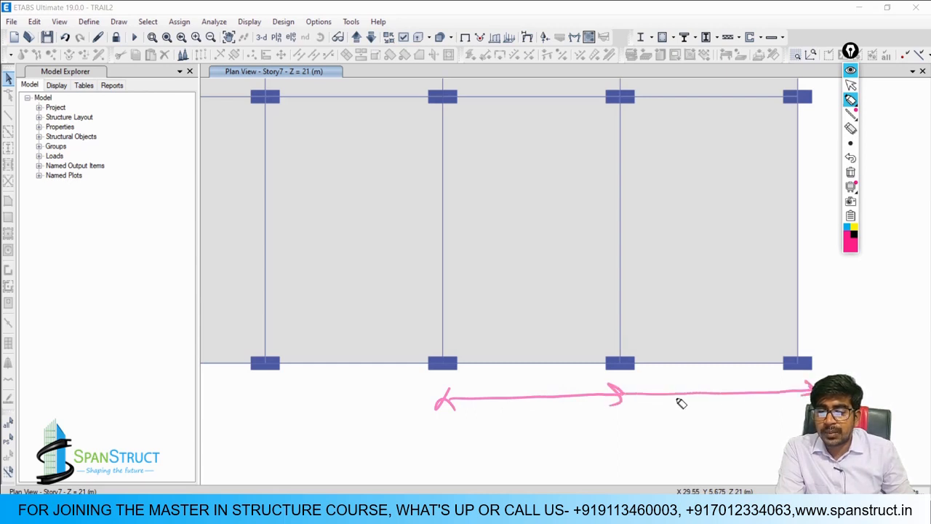
drag(625, 387, 618, 399)
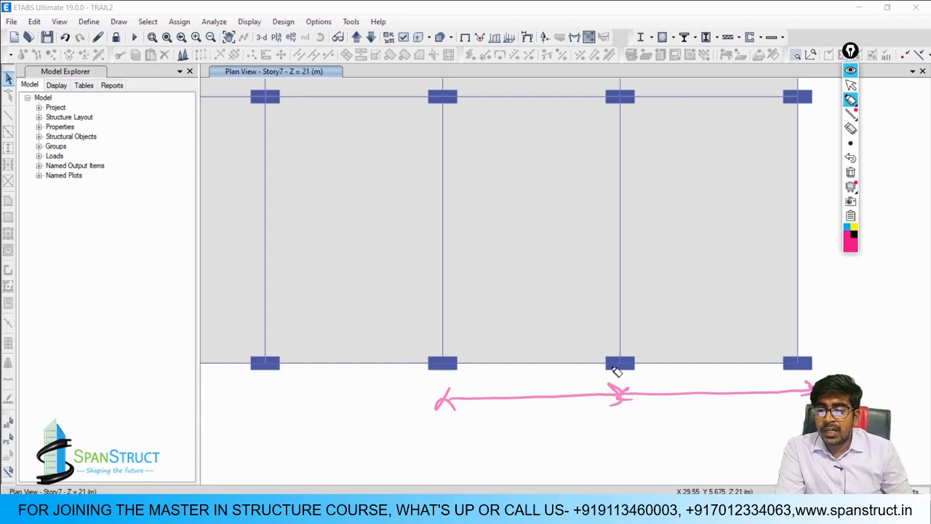
- Trace the three beams meeting at the edge column in ink, extend the perpendicular line outside the plan, and circle the column
drag(619, 363, 434, 363)
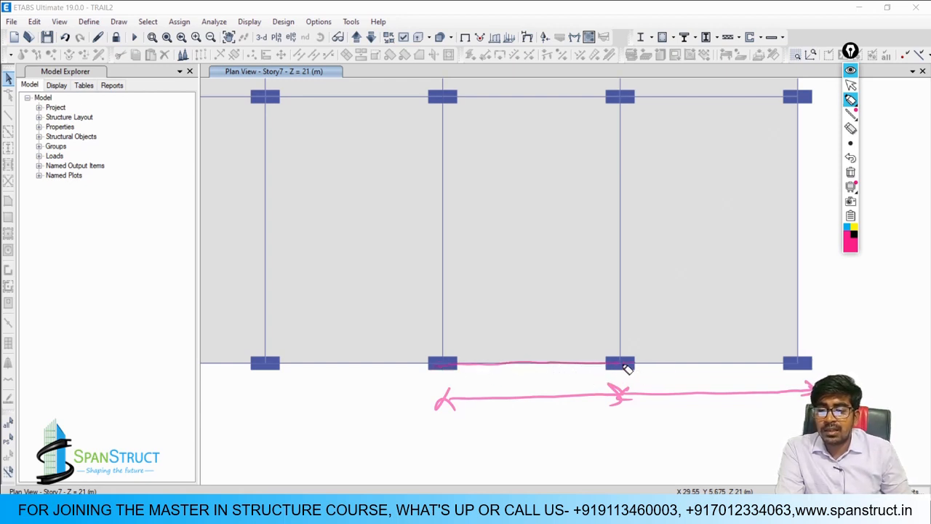
drag(625, 367, 811, 366)
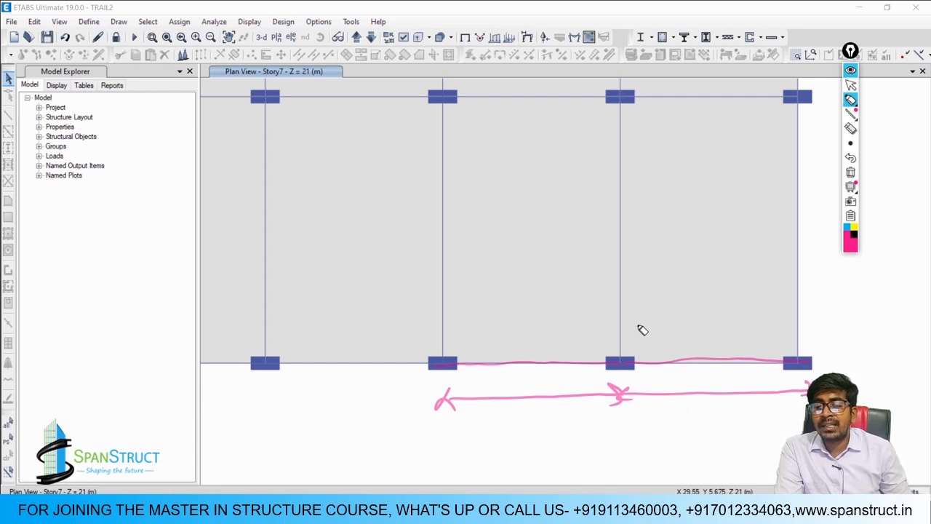
drag(622, 359, 626, 87)
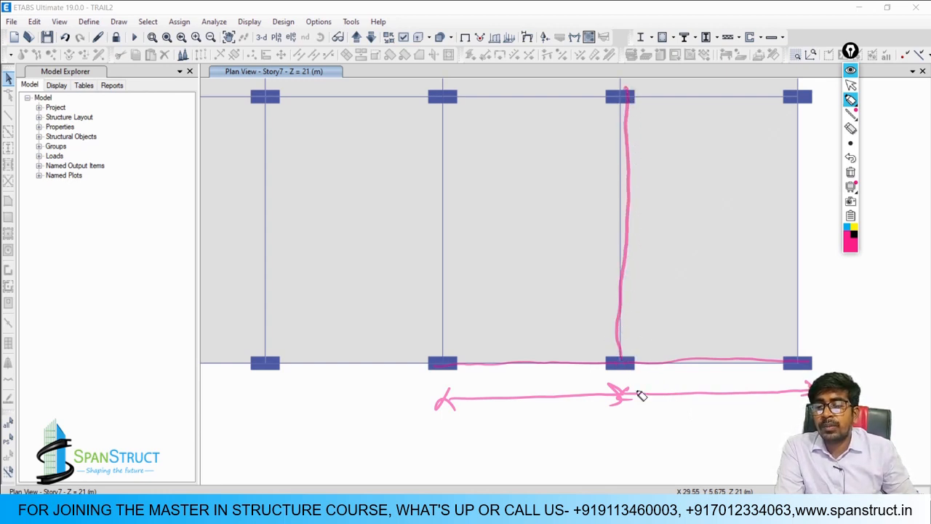
drag(624, 364, 608, 485)
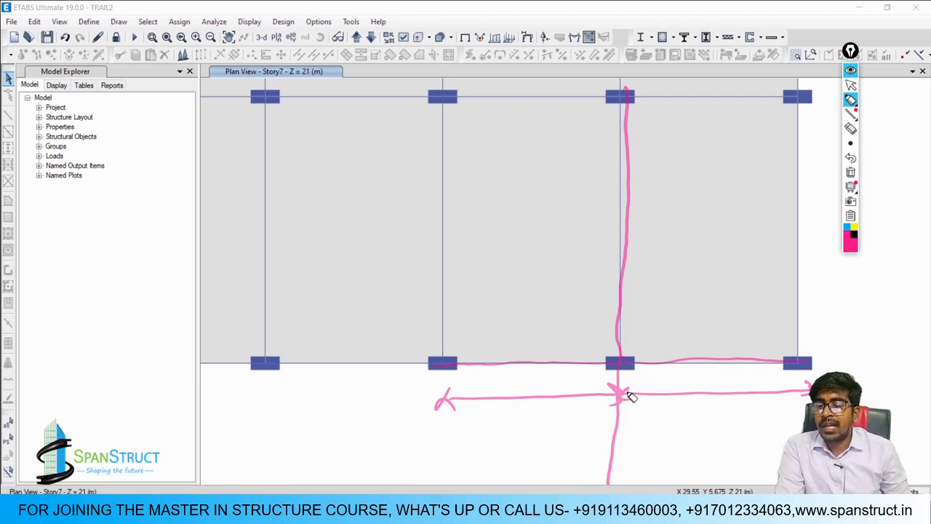
mouse_move(618, 371)
mouse_down()
mouse_move(638, 339)
mouse_move(634, 399)
mouse_up()
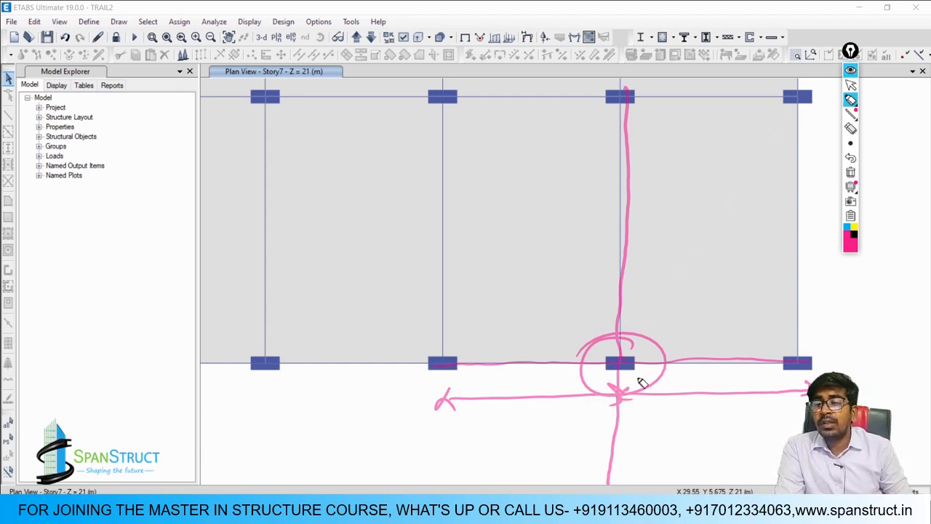
- Clear the ink from the Story7 plan and sketch a large four-sided column section in the empty space beside the building
click(850, 172)
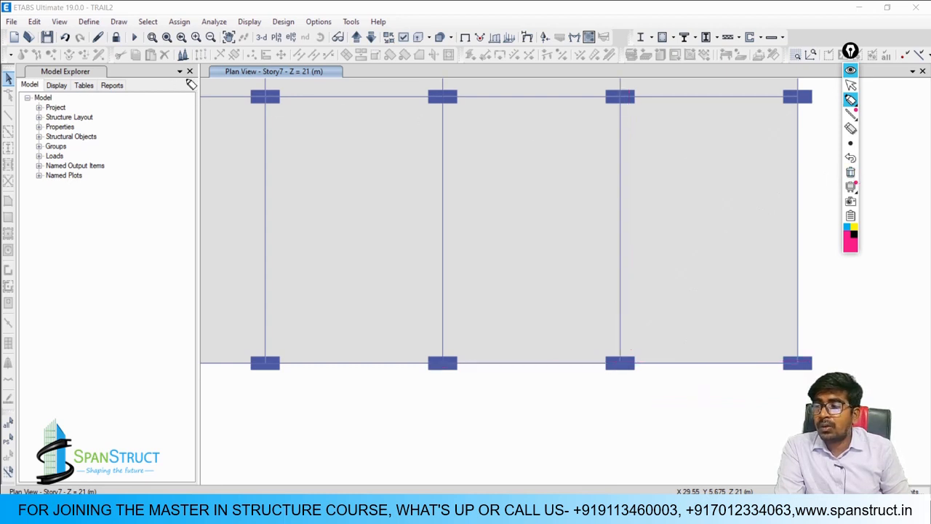
click(850, 85)
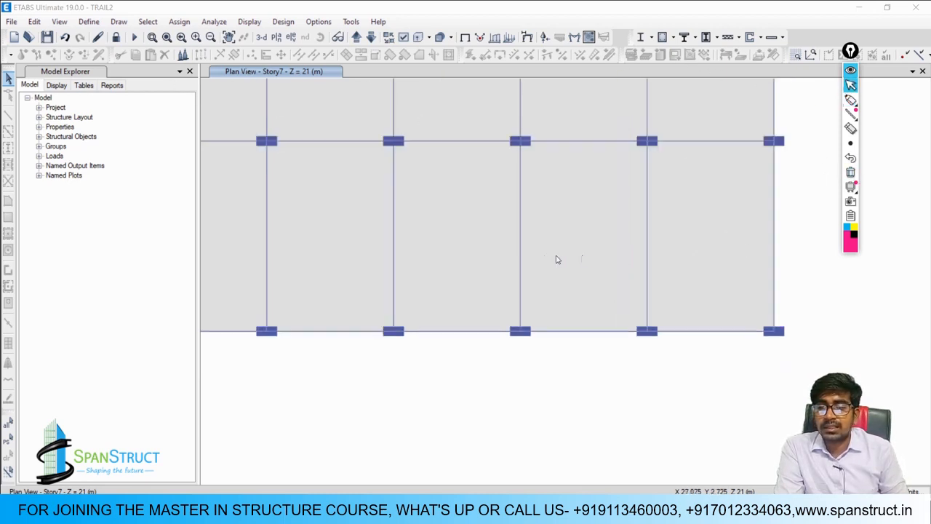
scroll(557, 259, down, 5)
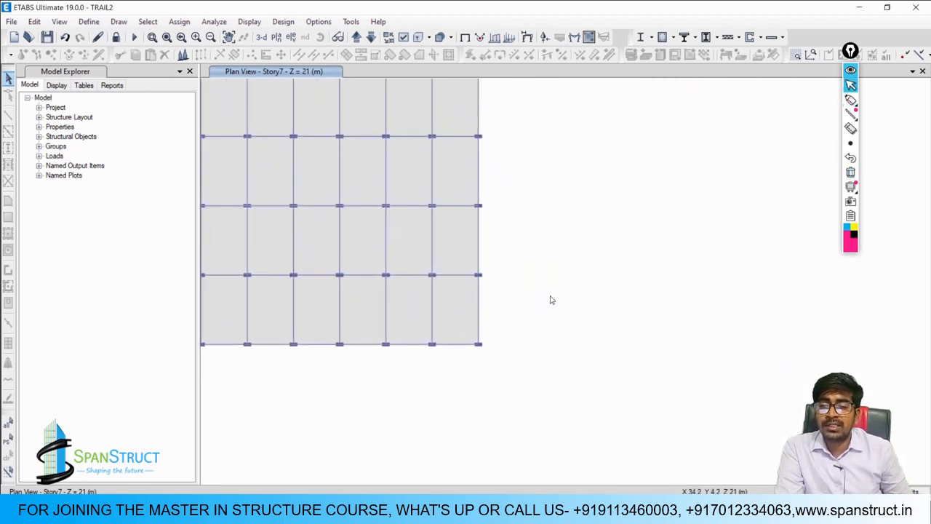
click(850, 100)
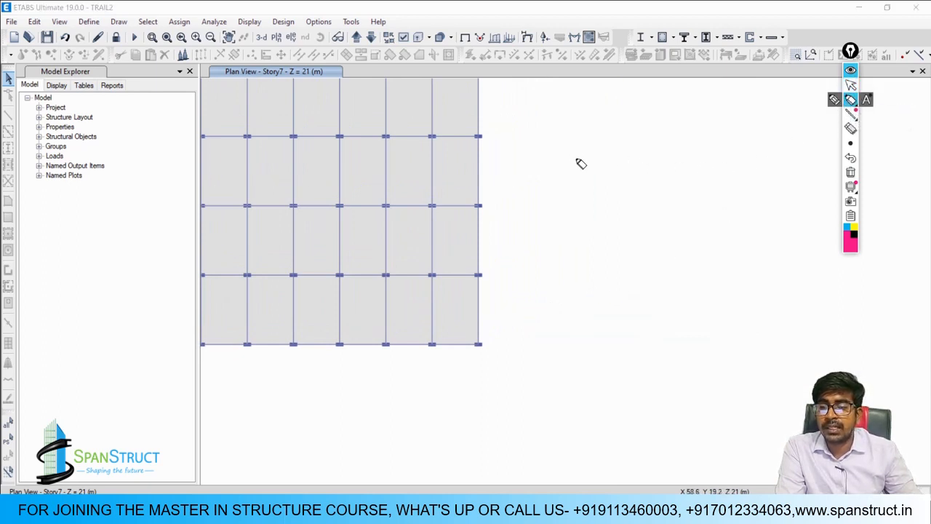
mouse_move(597, 125)
mouse_down()
mouse_move(592, 228)
mouse_move(576, 298)
mouse_up()
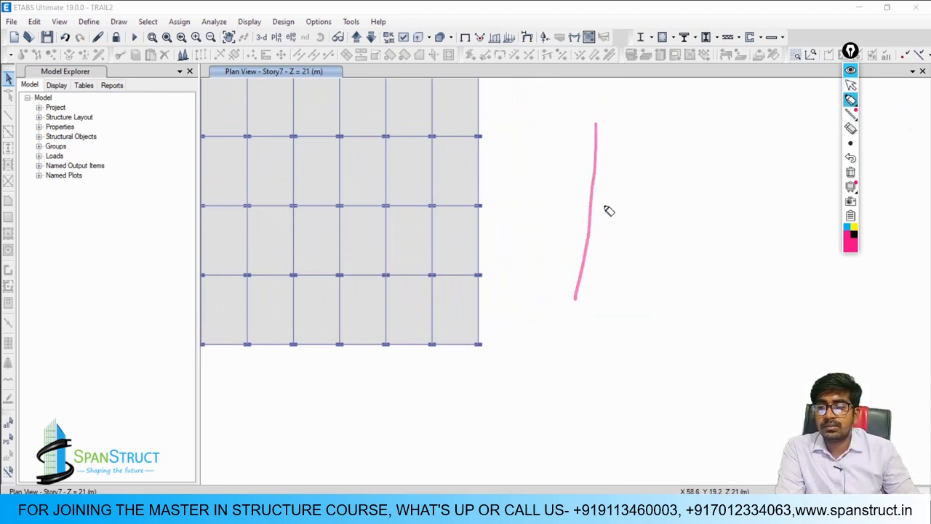
mouse_move(597, 127)
mouse_down()
mouse_move(749, 131)
mouse_move(763, 172)
mouse_move(739, 298)
mouse_up()
drag(575, 298, 752, 299)
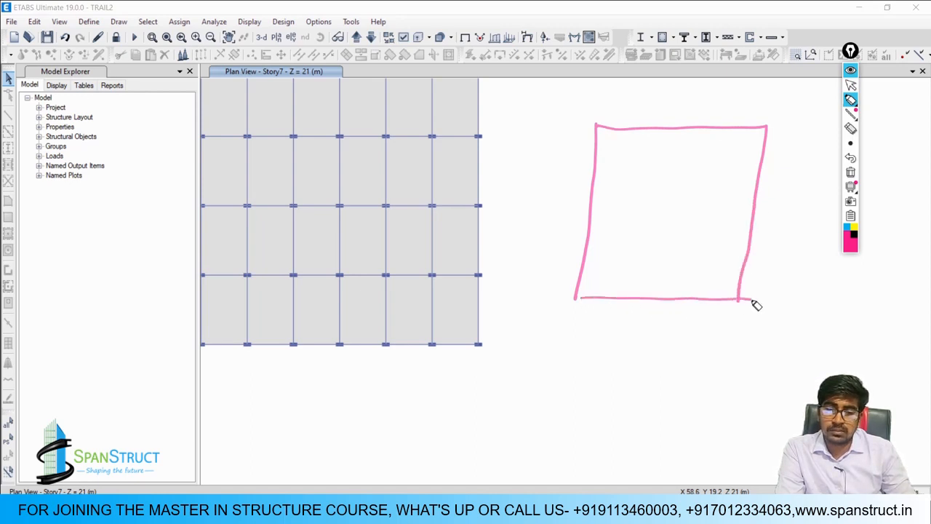
- Draw a dashed vertical axis through the sketched column section and label both ends Y
drag(691, 102, 639, 364)
drag(647, 350, 635, 377)
drag(699, 86, 705, 96)
drag(711, 85, 700, 103)
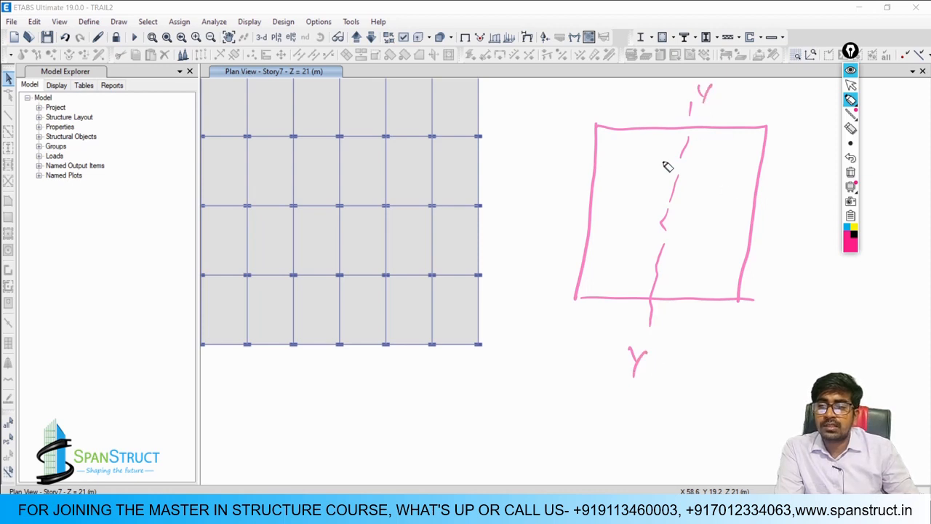
- Draw a dashed horizontal axis through the sketched column section and label both ends X
drag(551, 198, 608, 199)
mouse_move(653, 199)
mouse_down()
mouse_move(785, 198)
mouse_move(800, 209)
mouse_up()
drag(800, 194, 786, 211)
drag(539, 196, 547, 207)
drag(547, 196, 538, 208)
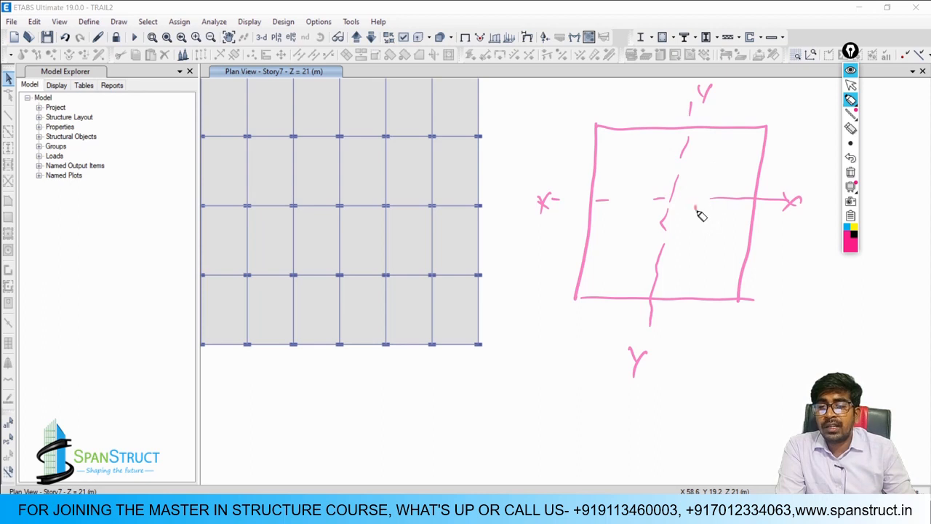
- Add curved moment arrows about the two axes of the sketched section and label them Mux and Muy
drag(697, 211, 715, 211)
mouse_move(665, 160)
mouse_down()
mouse_move(686, 151)
mouse_move(692, 169)
mouse_up()
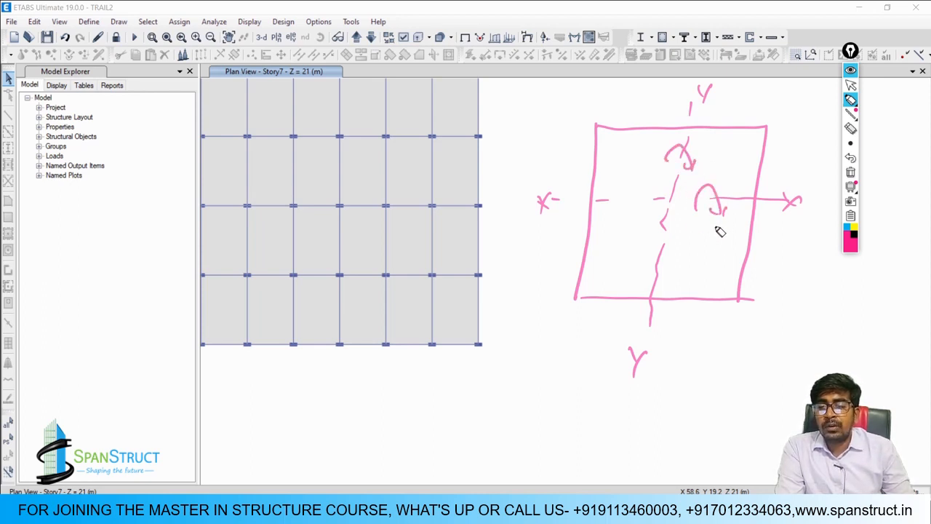
mouse_move(701, 234)
mouse_down()
mouse_move(745, 237)
mouse_move(752, 227)
mouse_up()
mouse_move(700, 150)
mouse_down()
mouse_move(730, 160)
mouse_move(740, 150)
mouse_move(742, 166)
mouse_up()
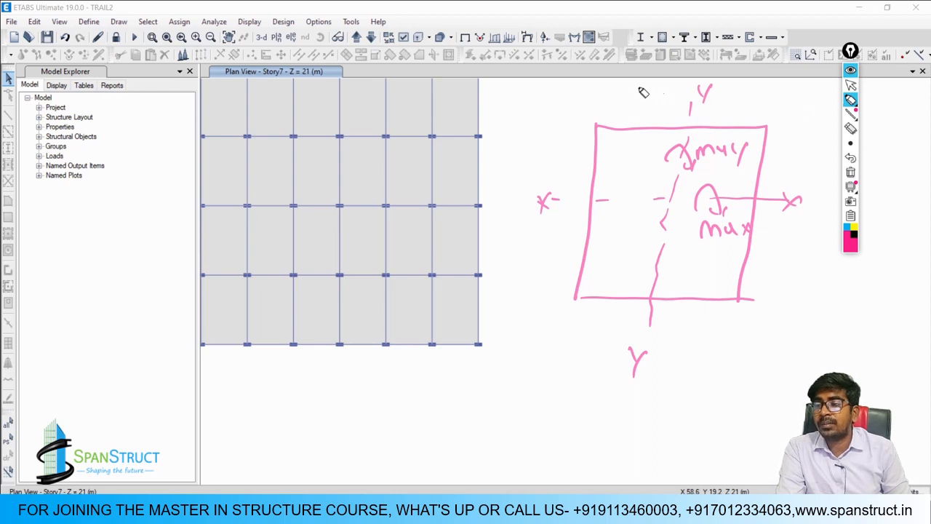
- Clear the ink sketch and show the building in 3-D, focusing on the ground-storey edge columns
click(849, 174)
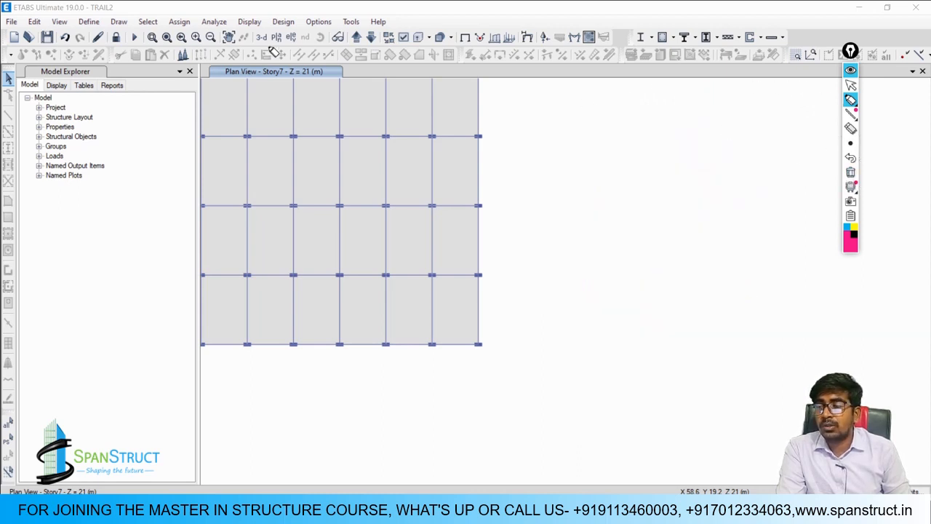
click(850, 85)
click(267, 39)
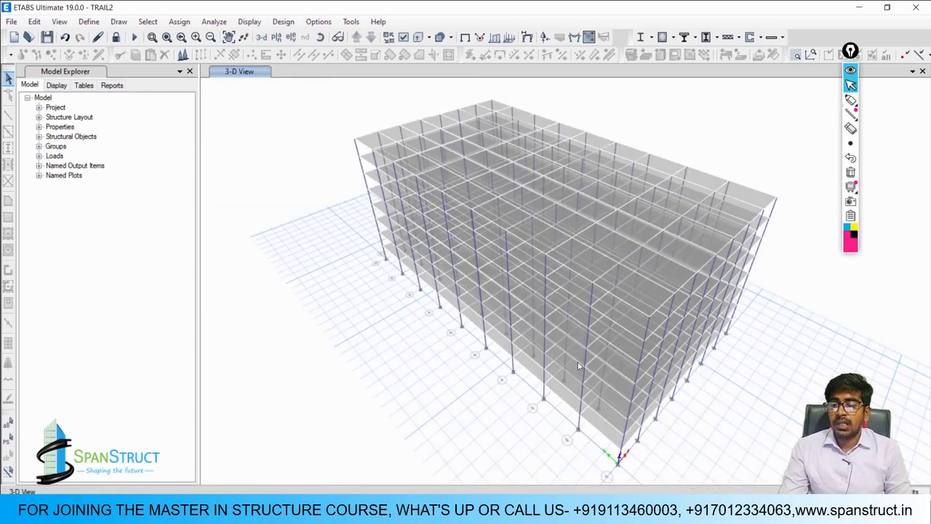
shift+middle_drag(578, 366, 658, 362)
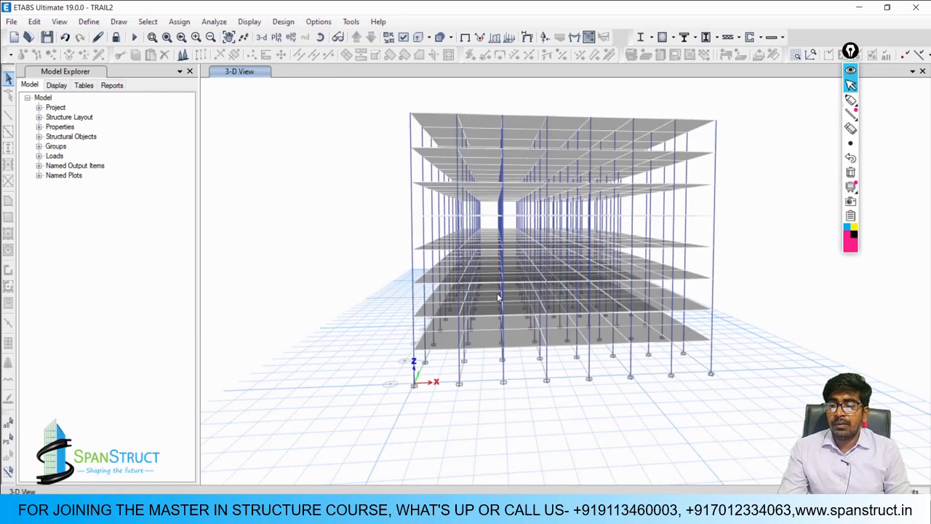
scroll(666, 362, up, 5)
scroll(634, 330, up, 3)
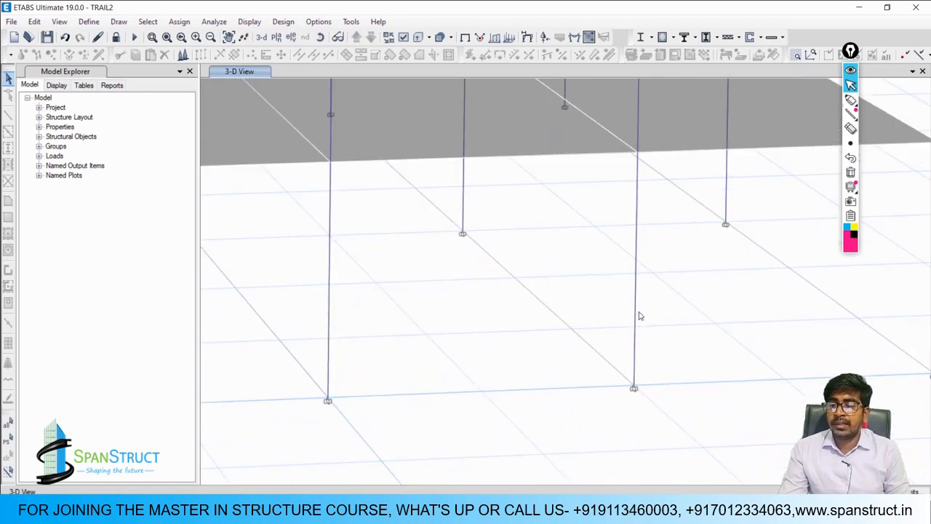
- Display the Moment 3-3 diagram for the Dead case and inspect the detailed diagram of a Story1 edge column
click(575, 36)
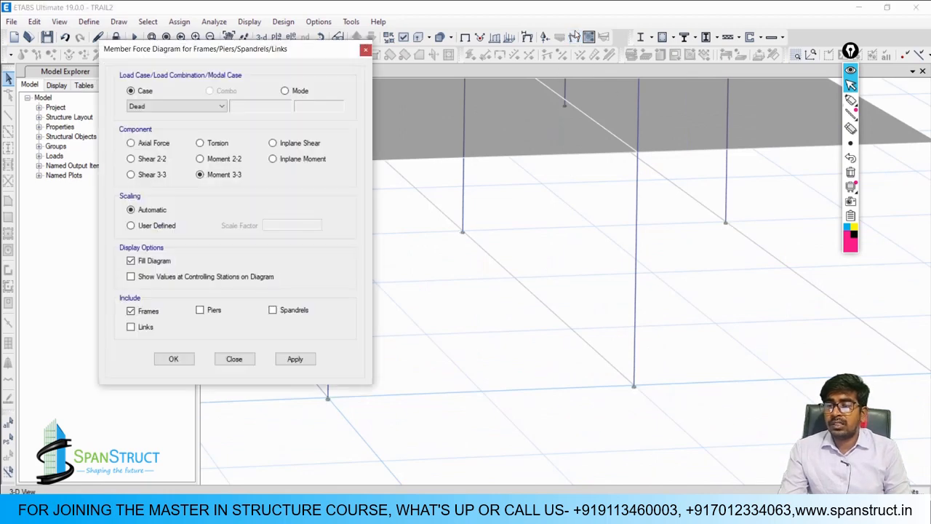
click(296, 358)
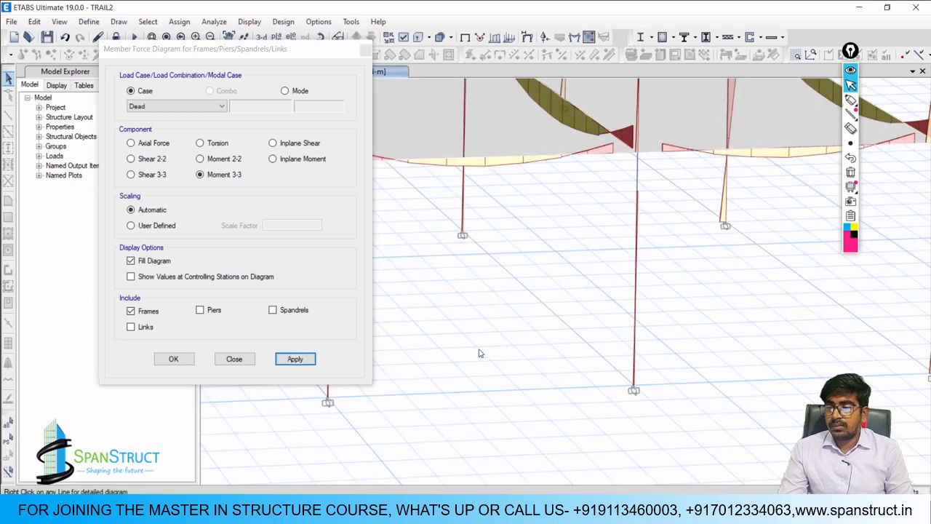
right_click(638, 276)
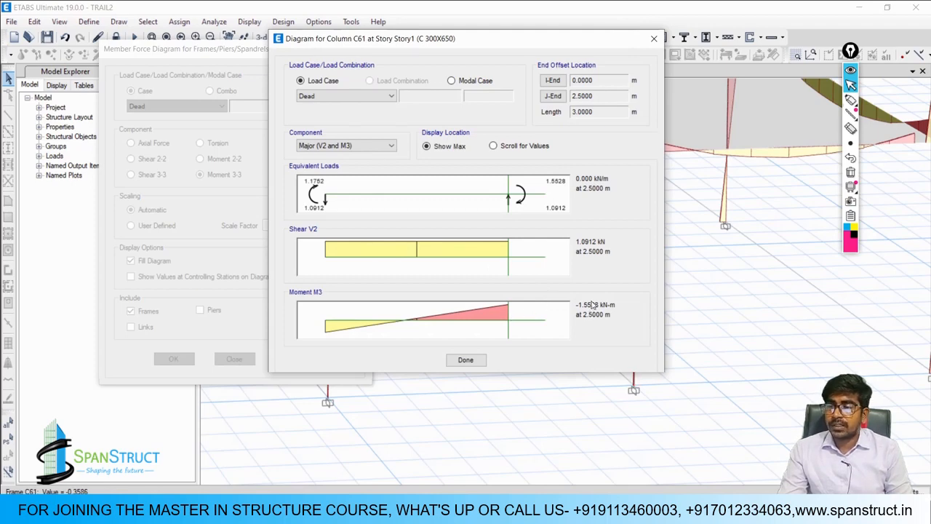
click(653, 38)
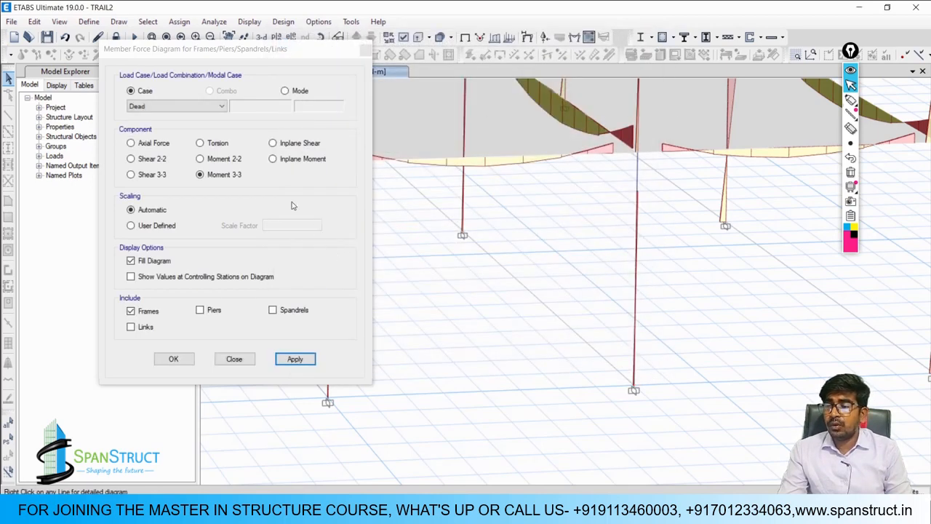
- Switch the Dead case diagram to Moment 2-2 and inspect the same Story1 edge column's detailed diagram
click(200, 159)
click(295, 359)
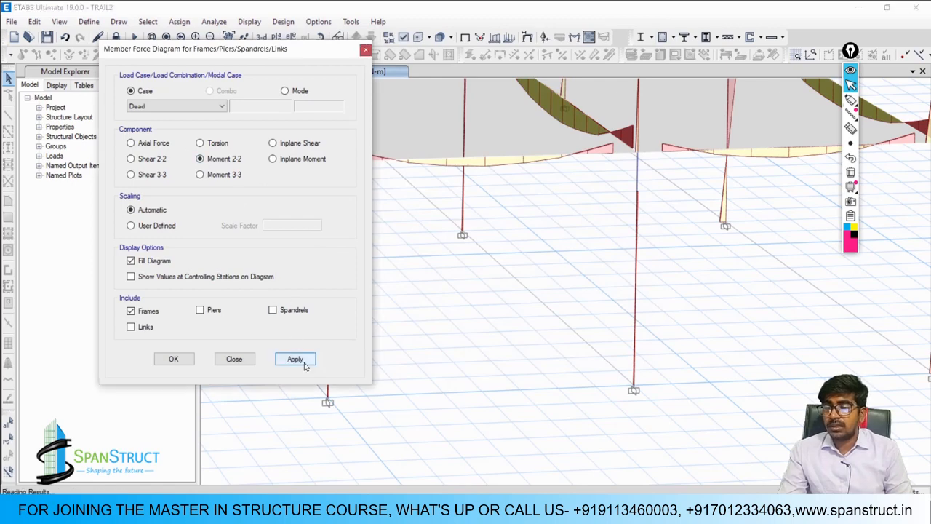
right_click(638, 270)
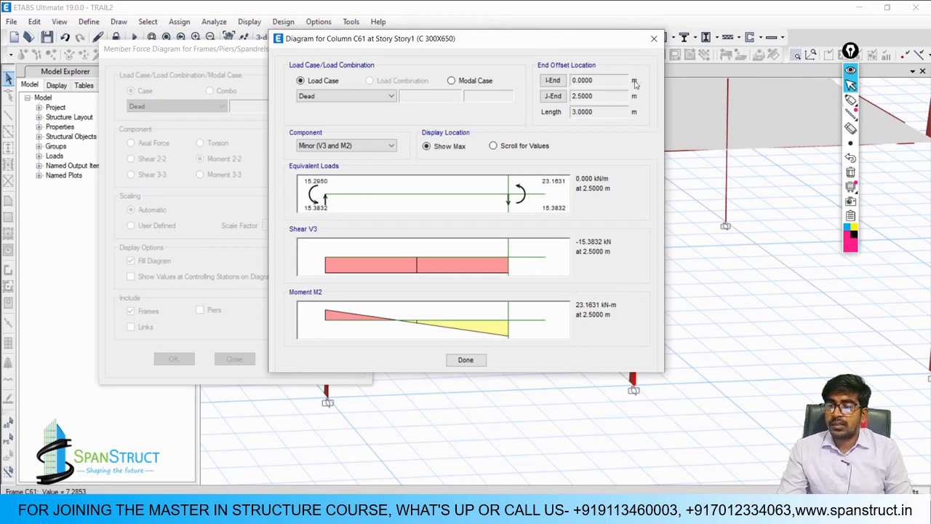
click(654, 39)
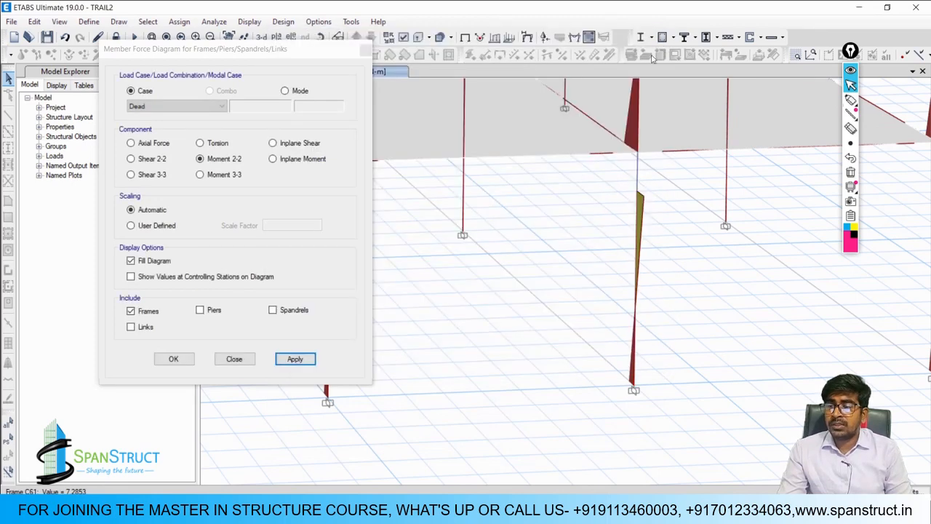
- Show the Moment 3-3 diagram again to check the edge column, and display the Axial Force diagram for the Dead case
click(219, 179)
click(295, 358)
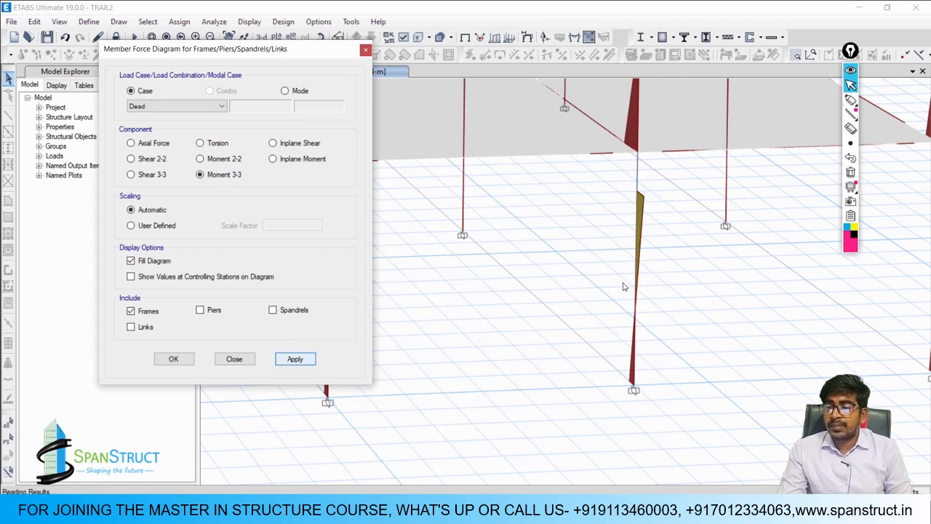
mouse_move(636, 230)
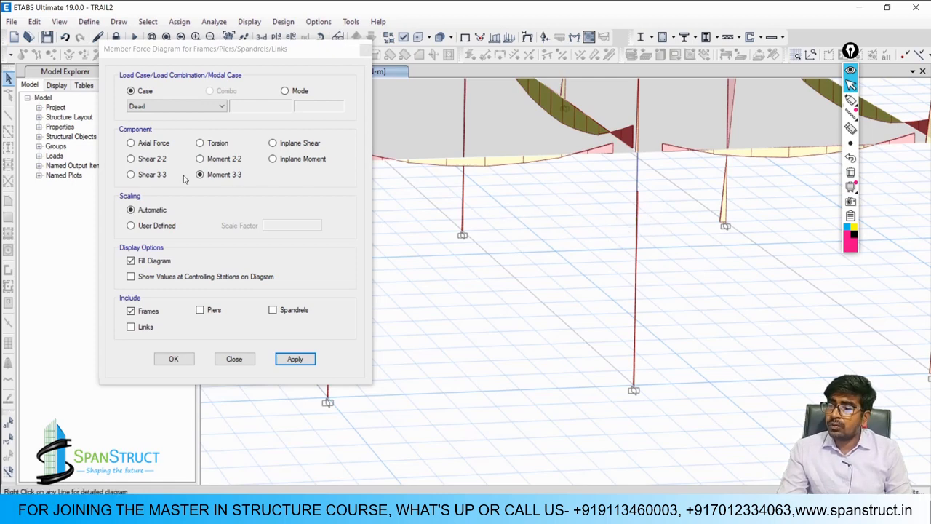
click(131, 143)
click(294, 359)
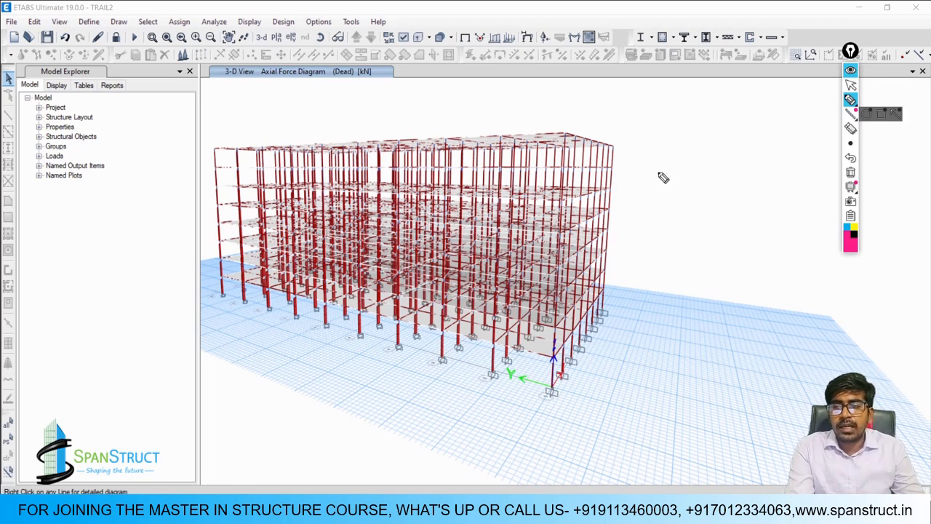
- Handwrite "Uniaxial Bending" with the pen beside the building in the 3-D axial force view
mouse_move(630, 151)
mouse_down()
mouse_move(633, 163)
mouse_move(685, 165)
mouse_move(745, 156)
mouse_move(780, 129)
mouse_move(775, 155)
mouse_up()
click(686, 143)
mouse_move(663, 178)
mouse_down()
mouse_move(672, 201)
mouse_move(711, 201)
mouse_up()
mouse_move(728, 179)
mouse_down()
mouse_move(724, 196)
mouse_move(777, 206)
mouse_up()
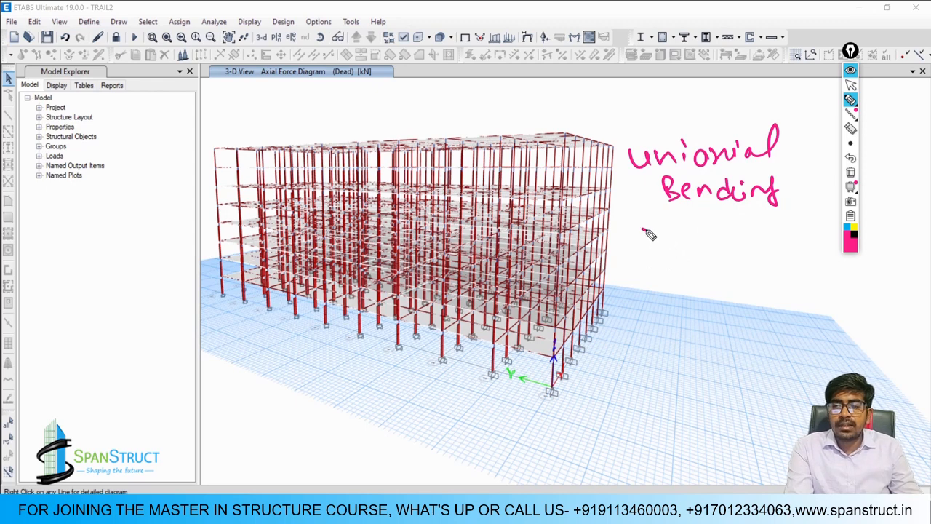
- Handwrite the note "It will Bend either of the direction" beneath the "Uniaxial Bending" heading with the pen
drag(643, 231, 660, 232)
mouse_move(646, 223)
mouse_down()
mouse_move(651, 238)
mouse_move(697, 222)
mouse_up()
mouse_move(687, 223)
mouse_down()
mouse_move(690, 239)
mouse_move(761, 240)
mouse_move(778, 226)
mouse_move(782, 240)
mouse_move(822, 239)
mouse_up()
click(764, 222)
click(770, 217)
mouse_move(671, 254)
mouse_down()
mouse_move(675, 278)
mouse_move(705, 279)
mouse_up()
mouse_move(711, 266)
mouse_down()
mouse_move(724, 281)
mouse_move(738, 278)
mouse_up()
mouse_move(739, 262)
mouse_down()
mouse_move(750, 278)
mouse_move(807, 280)
mouse_up()
mouse_move(816, 262)
mouse_down()
mouse_move(834, 279)
mouse_move(862, 270)
mouse_up()
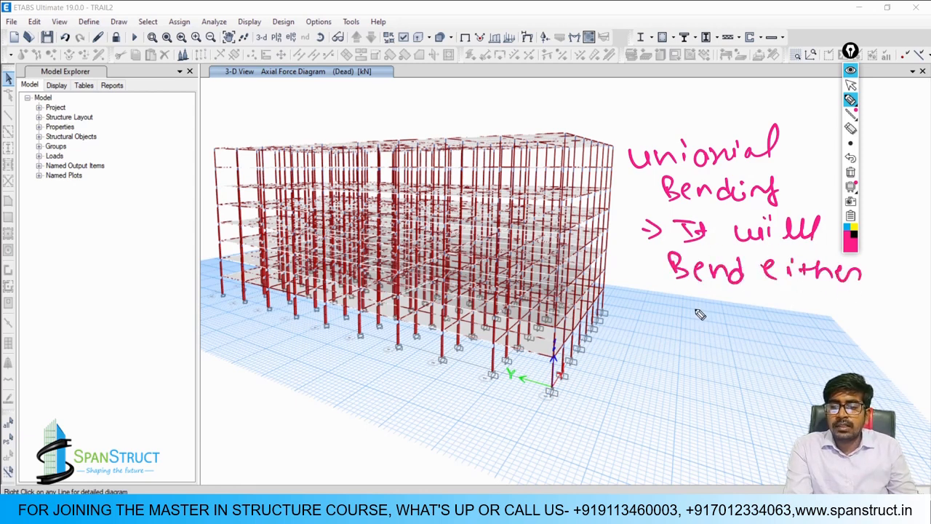
drag(704, 306, 756, 315)
drag(748, 305, 792, 315)
drag(796, 310, 818, 311)
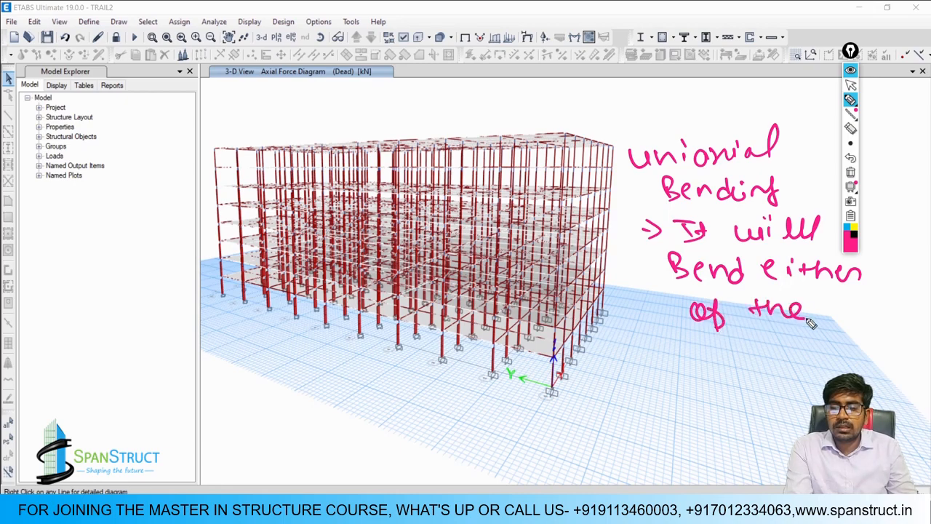
mouse_move(699, 345)
mouse_down()
mouse_move(713, 363)
mouse_move(773, 357)
mouse_move(800, 373)
mouse_up()
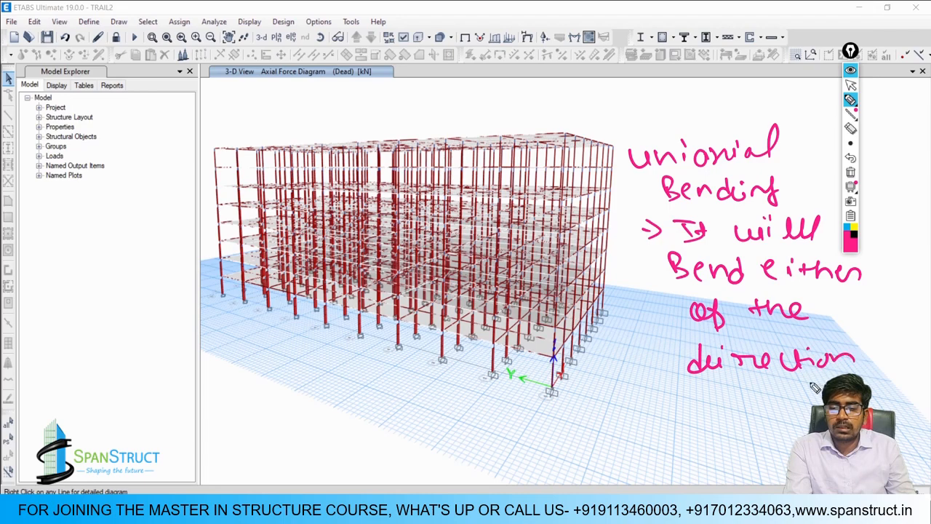
drag(728, 388, 789, 391)
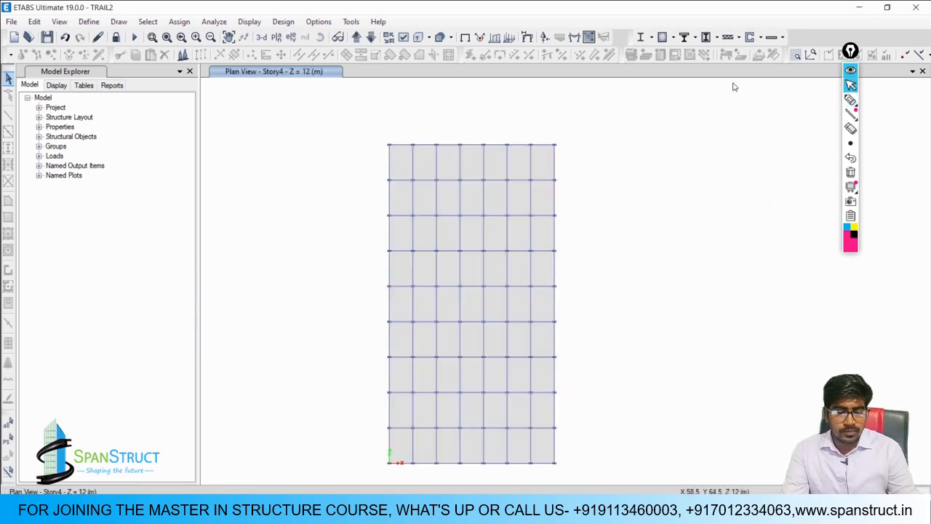
- Handwrite "Axial Loaded Column" beside the Story4 plan with the pen and underline it
click(850, 100)
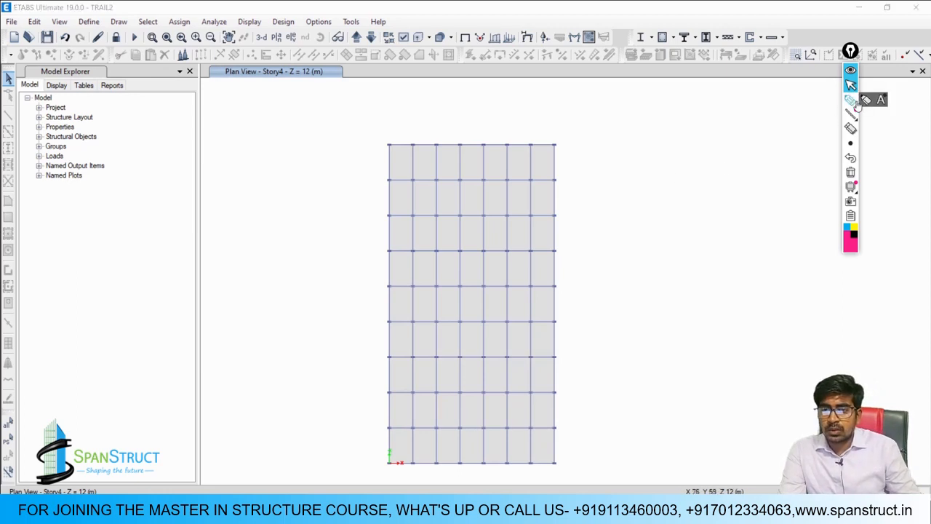
mouse_move(597, 174)
mouse_down()
mouse_move(605, 153)
mouse_move(611, 175)
mouse_move(713, 158)
mouse_move(756, 170)
mouse_move(808, 162)
mouse_move(802, 177)
mouse_up()
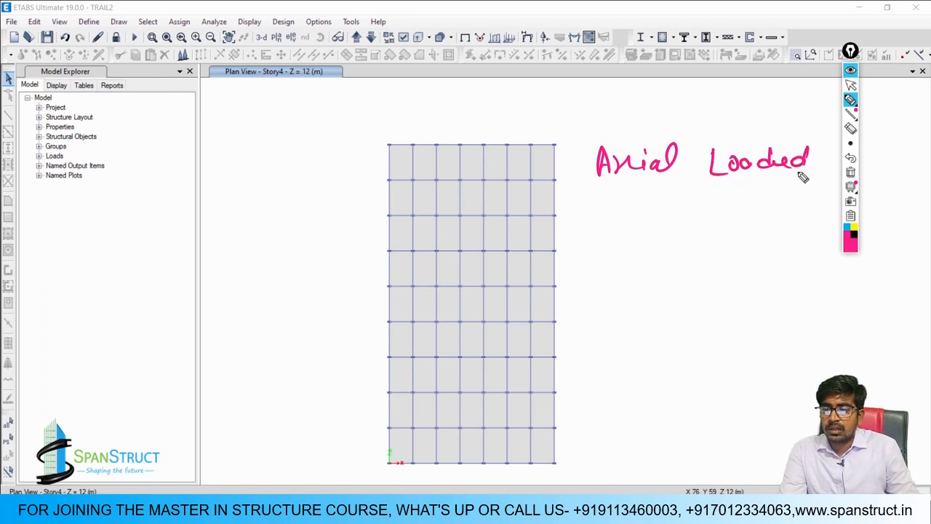
mouse_move(616, 195)
mouse_down()
mouse_move(630, 190)
mouse_move(651, 208)
mouse_move(697, 193)
mouse_move(750, 195)
mouse_up()
drag(609, 219, 750, 213)
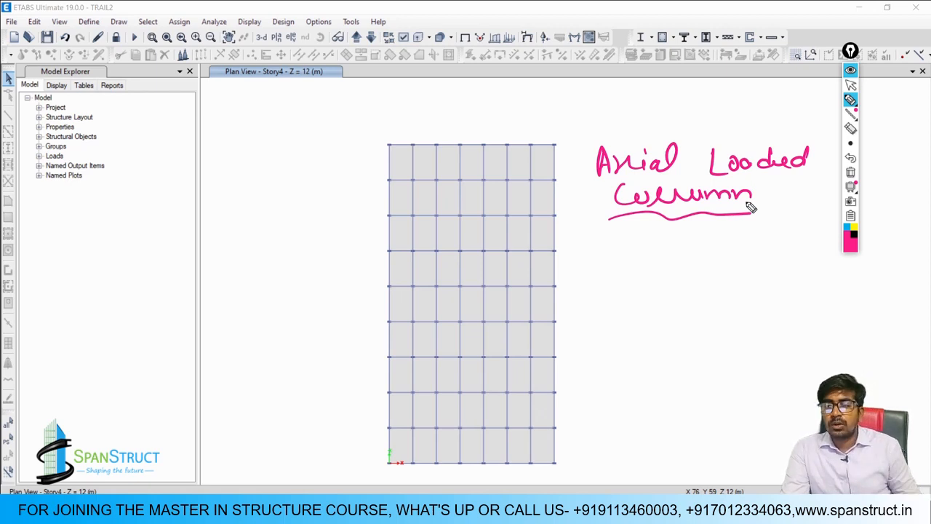
- Circle the interior columns in four rows of the enlarged Story4 plan with the pen
click(851, 85)
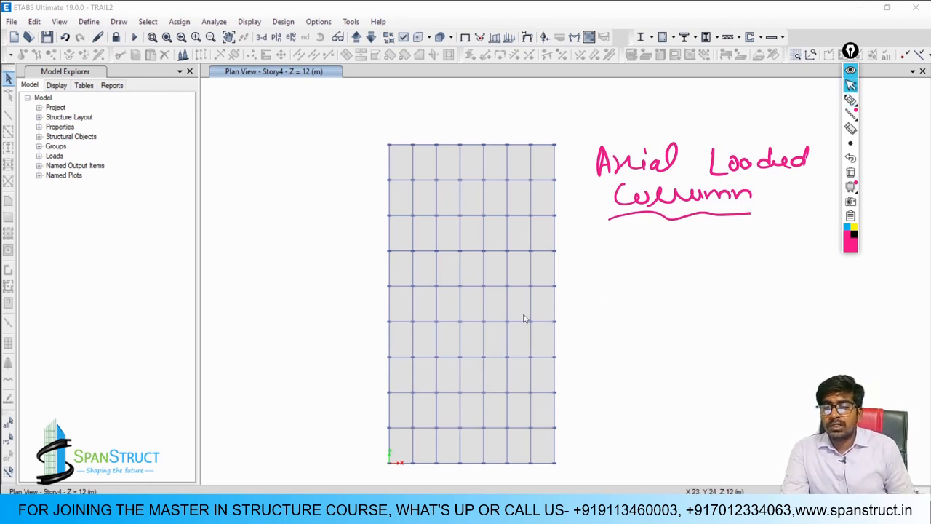
scroll(462, 326, up, 5)
scroll(475, 299, down, 3)
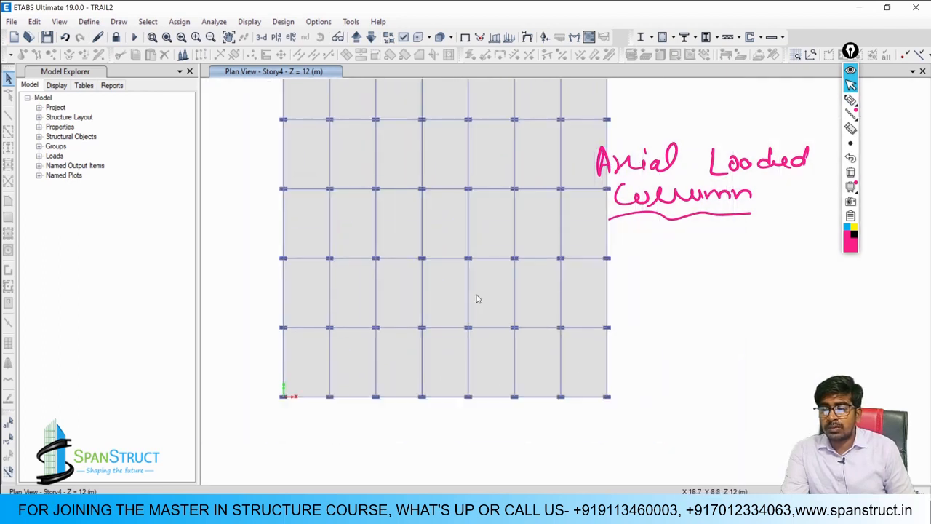
click(851, 100)
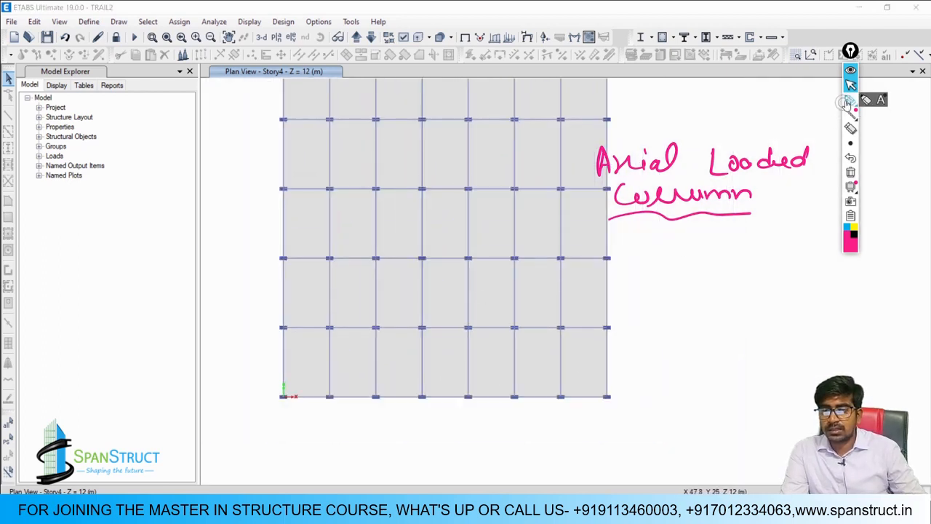
mouse_move(517, 322)
mouse_down()
mouse_move(338, 331)
mouse_move(327, 262)
mouse_move(374, 243)
mouse_move(509, 264)
mouse_move(561, 252)
mouse_move(551, 182)
mouse_move(354, 186)
mouse_move(345, 138)
mouse_move(356, 123)
mouse_move(440, 116)
mouse_move(502, 127)
mouse_move(579, 122)
mouse_move(574, 115)
mouse_up()
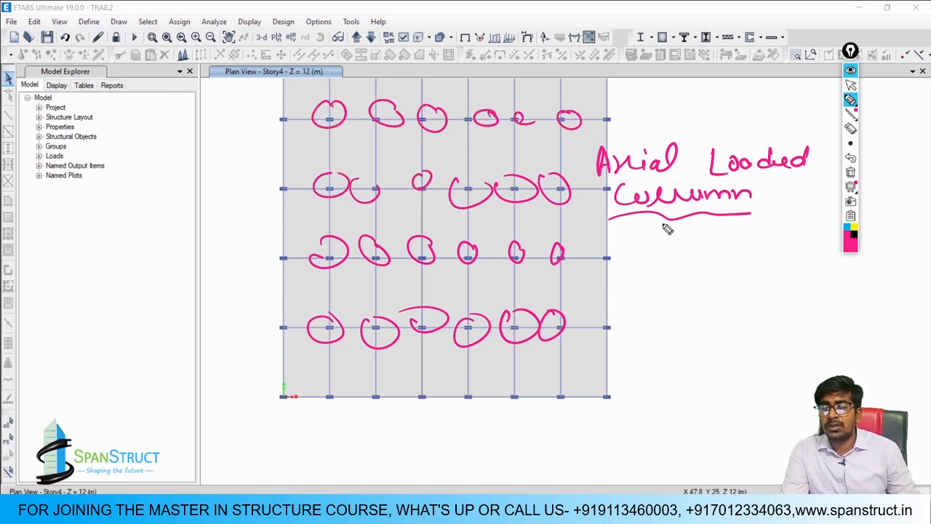
- Clear the ink and circle the two easternmost interior columns on the first grid line above the plan's lower edge
click(850, 174)
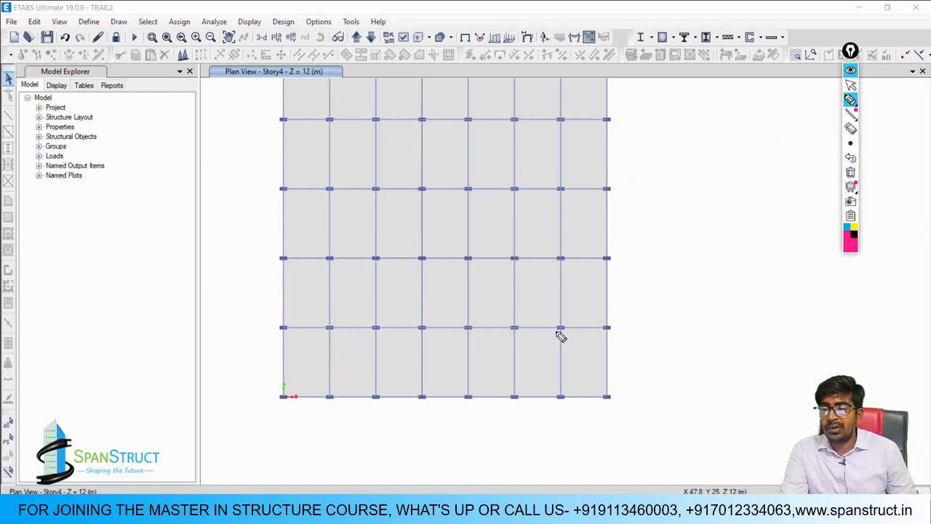
drag(560, 315, 531, 331)
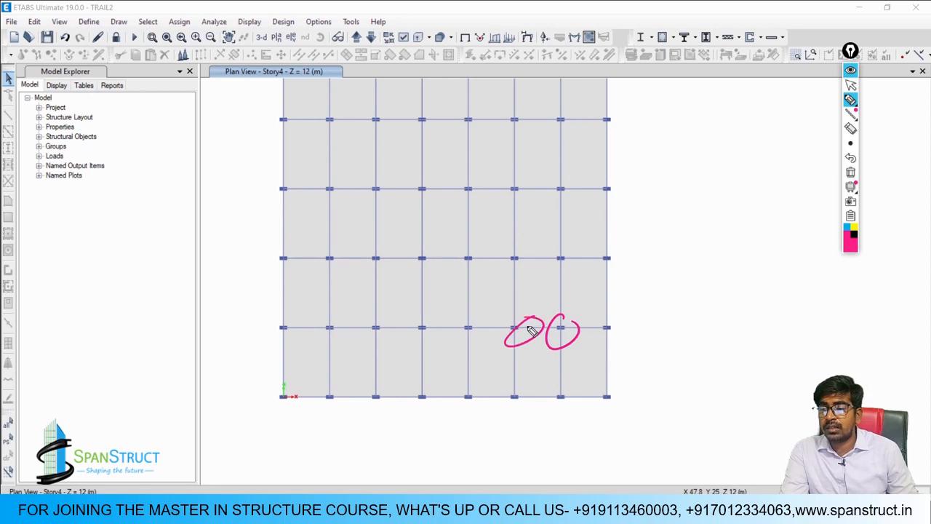
click(852, 173)
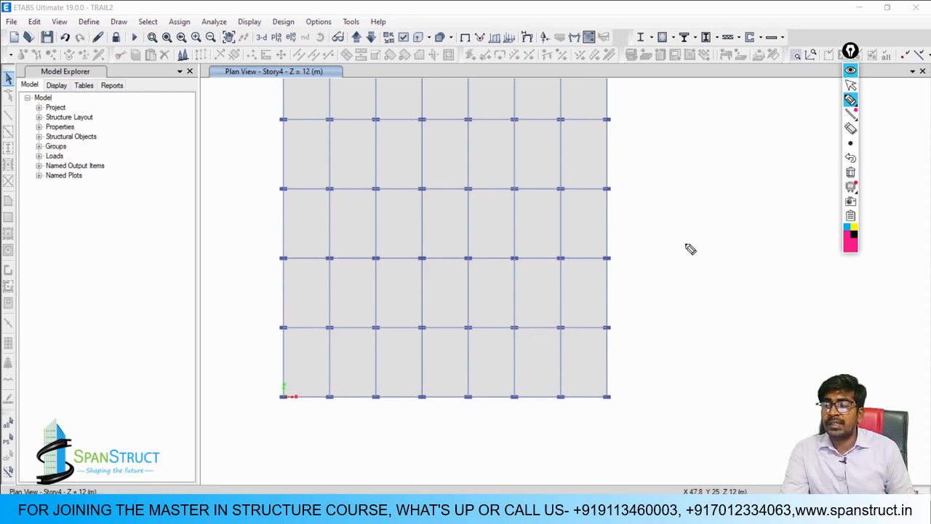
mouse_move(562, 313)
mouse_down()
mouse_move(557, 343)
mouse_move(564, 314)
mouse_up()
drag(507, 318, 528, 330)
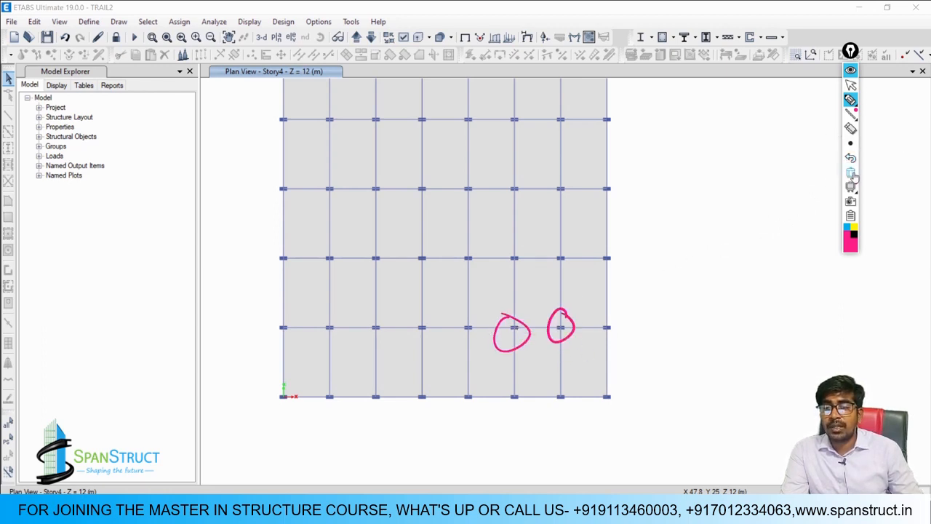
- Clear the circles, mark the beam spans meeting from four sides at the easternmost interior column, and circle that column
click(851, 173)
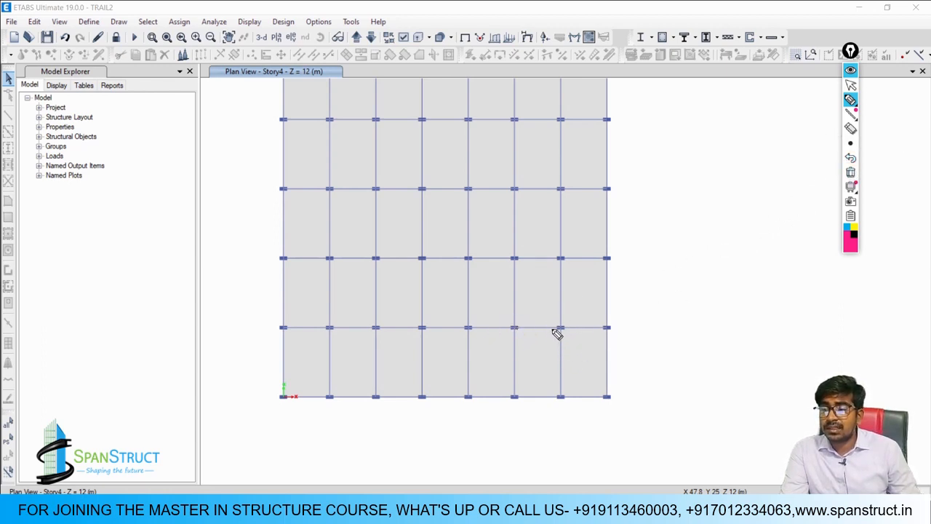
drag(562, 329, 560, 396)
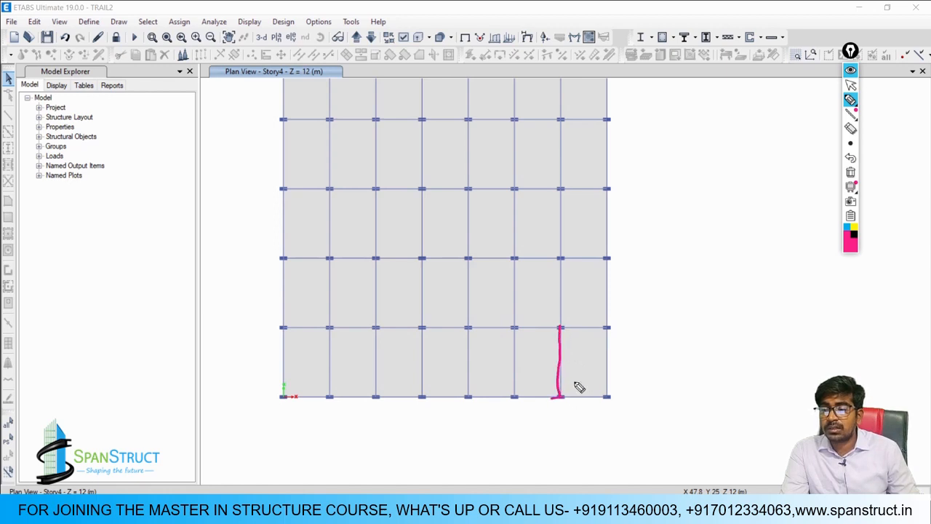
drag(553, 260, 559, 332)
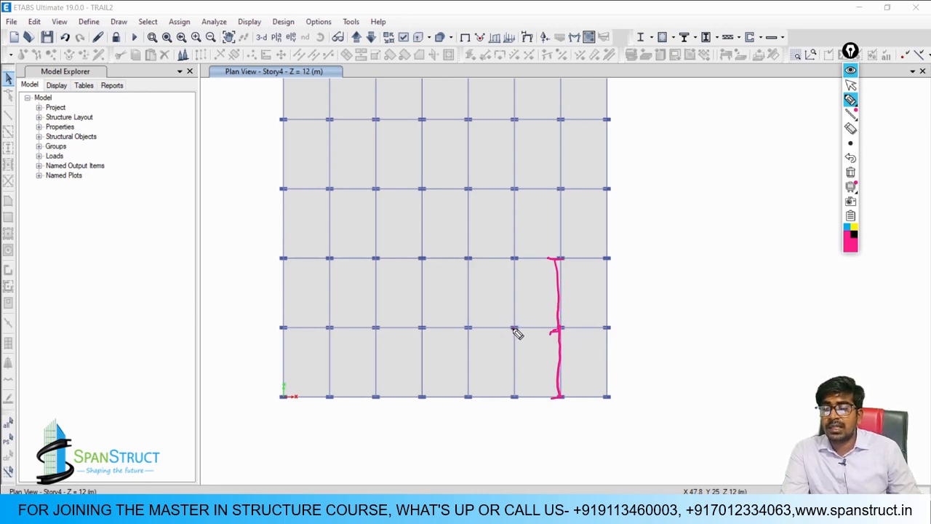
drag(514, 329, 600, 340)
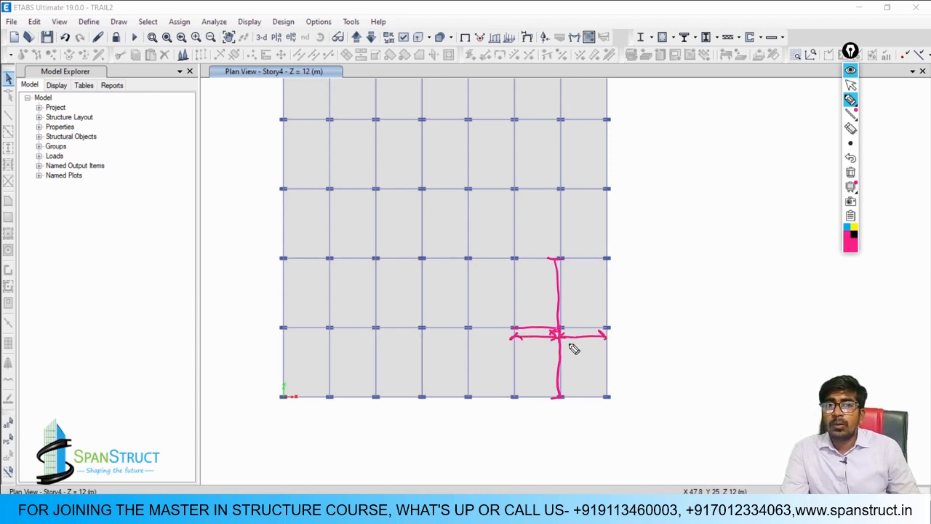
drag(553, 324, 556, 327)
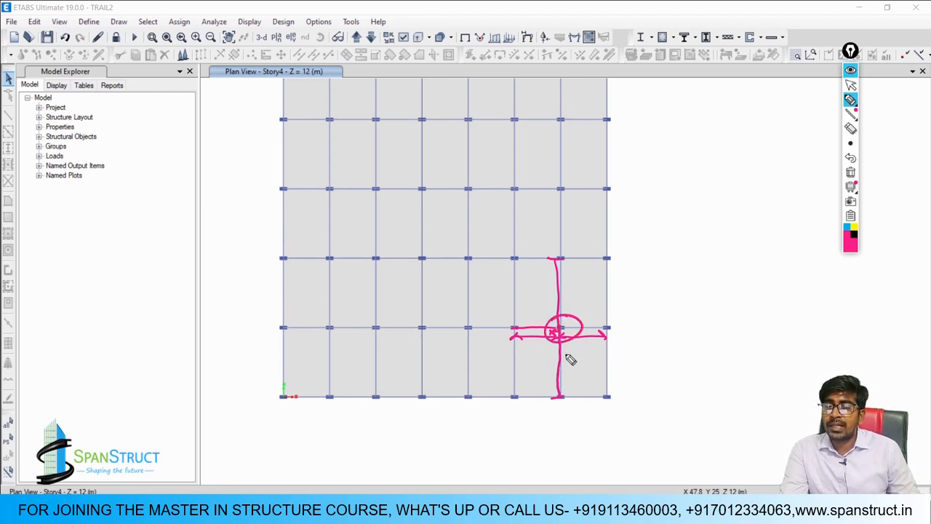
- Show the building in 3-D with the Moment 3-3 diagram for the Dead case and examine its faces
click(851, 85)
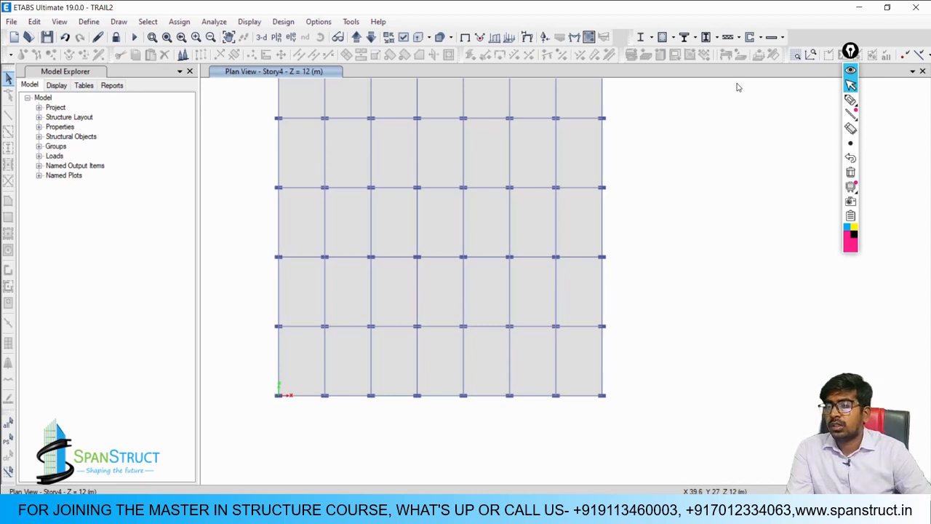
click(262, 38)
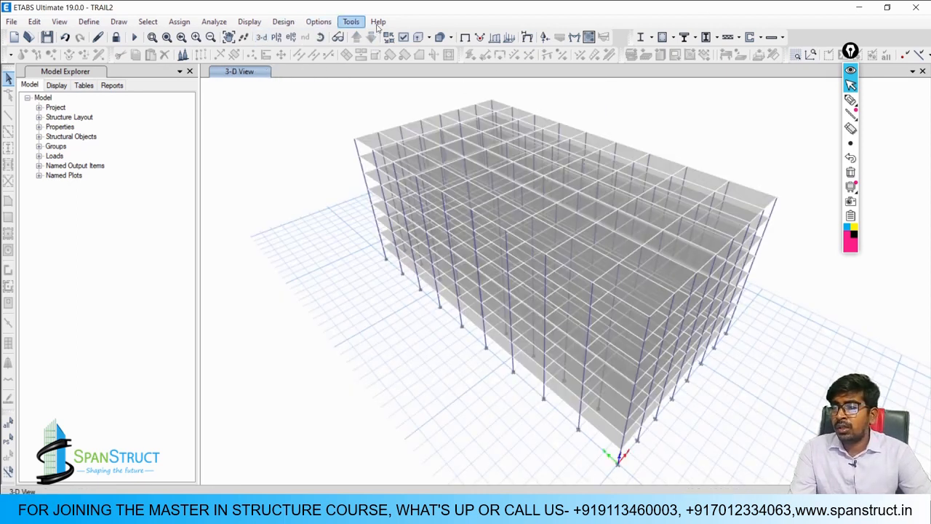
click(589, 38)
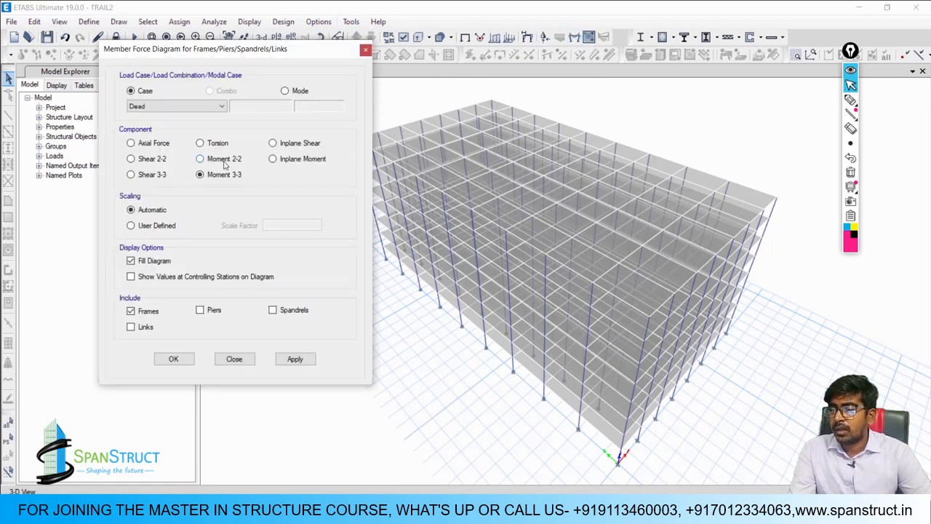
click(296, 360)
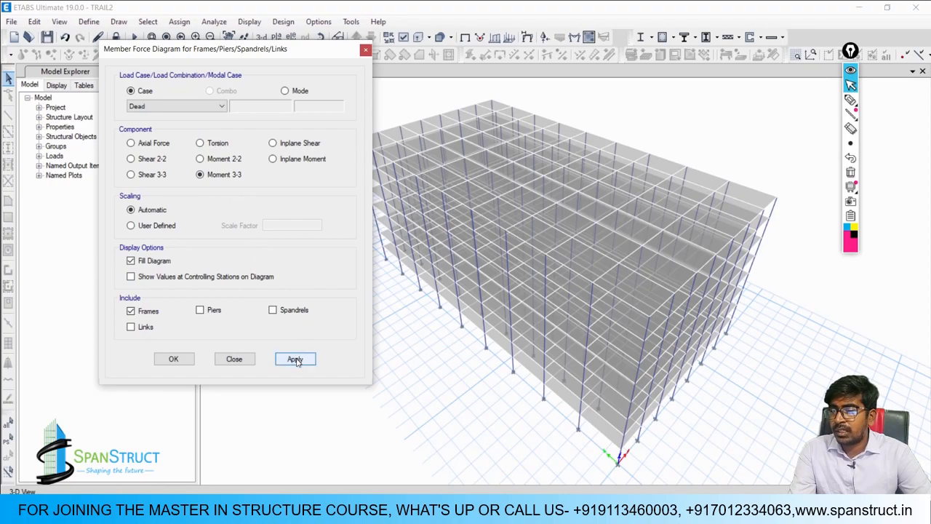
click(234, 358)
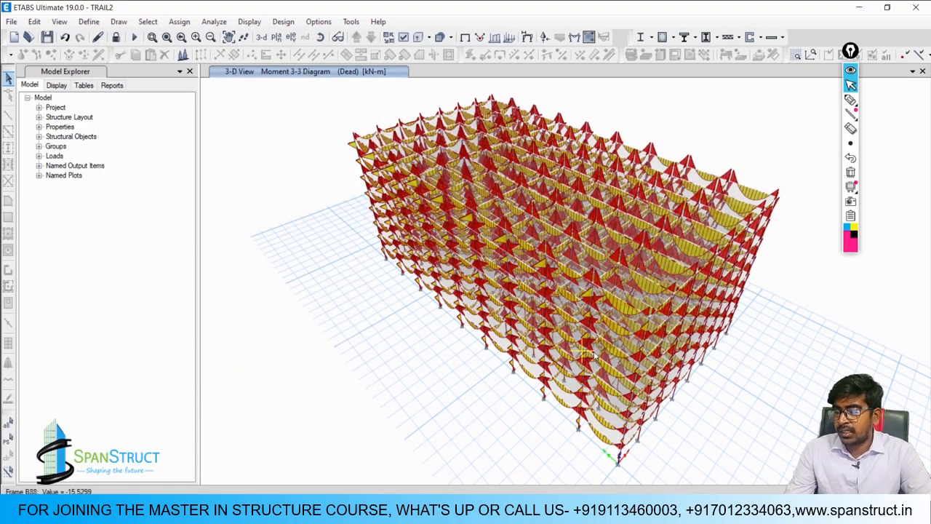
mouse_move(528, 338)
middle_down()
mouse_move(510, 350)
mouse_move(530, 341)
middle_up()
middle_drag(451, 313, 345, 187)
- Open the Story4 plan view and remove the moment diagram so that only the plain model is shown
click(276, 37)
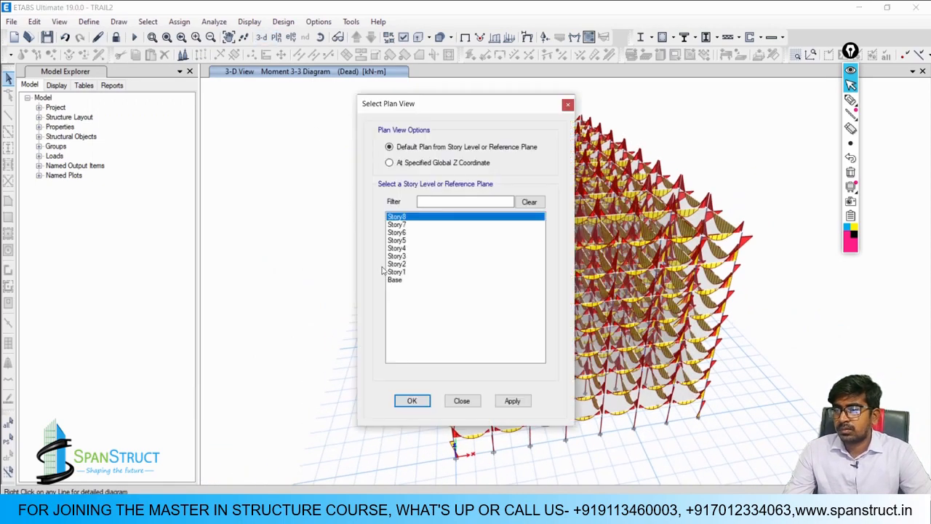
click(412, 250)
click(412, 400)
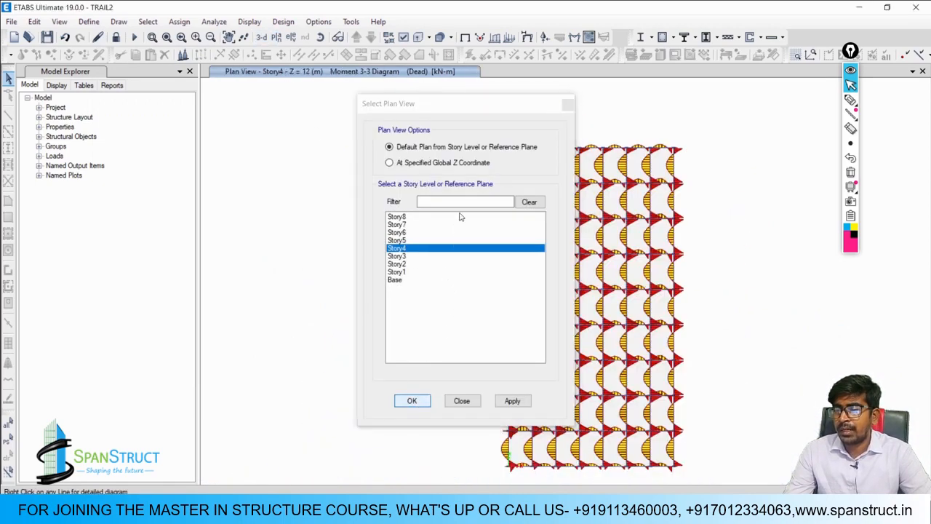
click(464, 37)
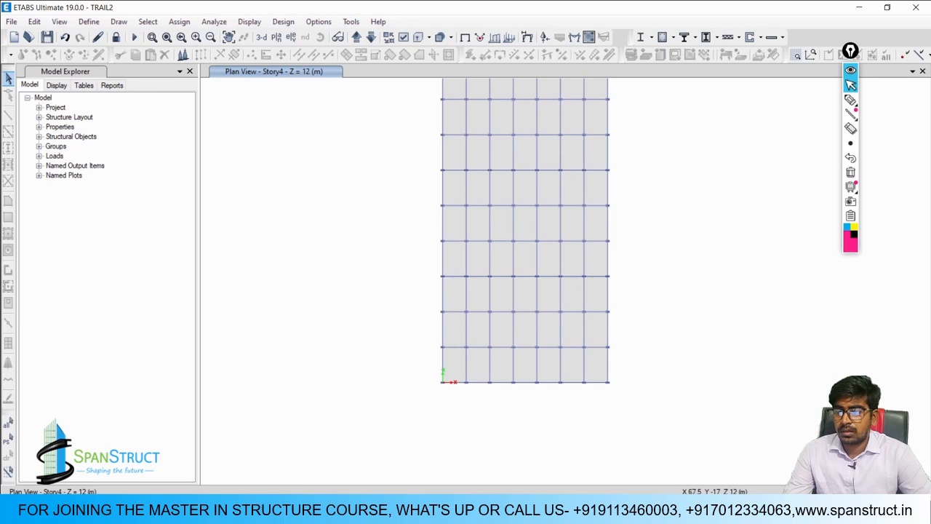
- Select the six interior columns and their connecting beams along the first grid line above the plan's lower edge
scroll(589, 370, up, 5)
drag(424, 240, 572, 297)
drag(339, 247, 477, 297)
middle_drag(381, 270, 621, 265)
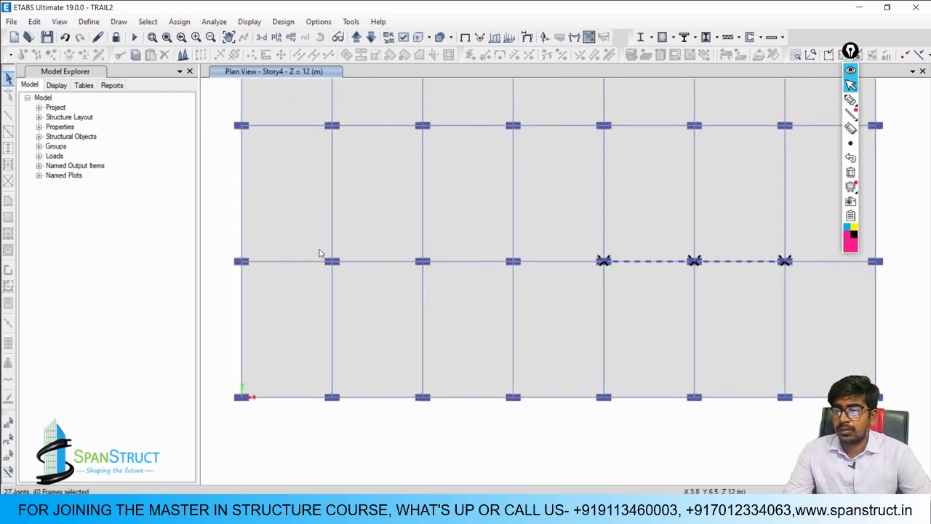
drag(308, 243, 600, 293)
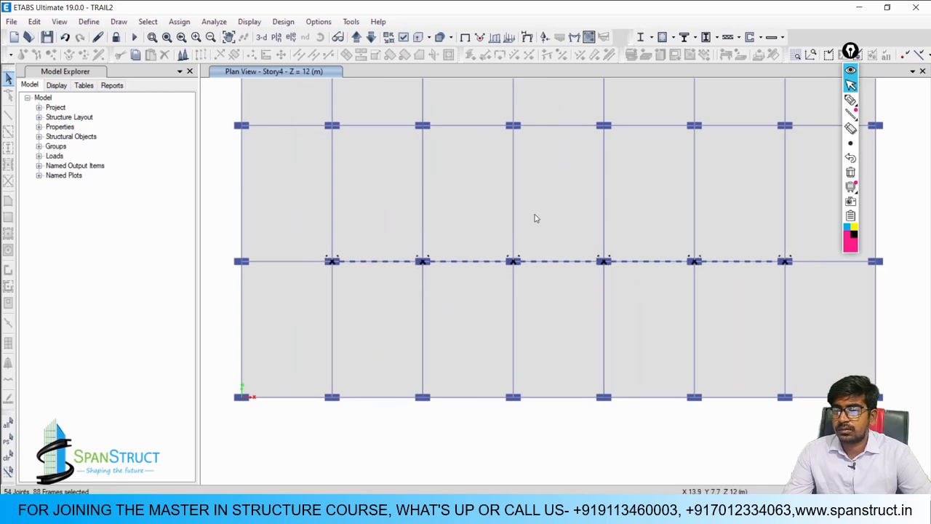
- Isolate the selected interior frame in the 3-D view and turn it to face the viewer
click(261, 37)
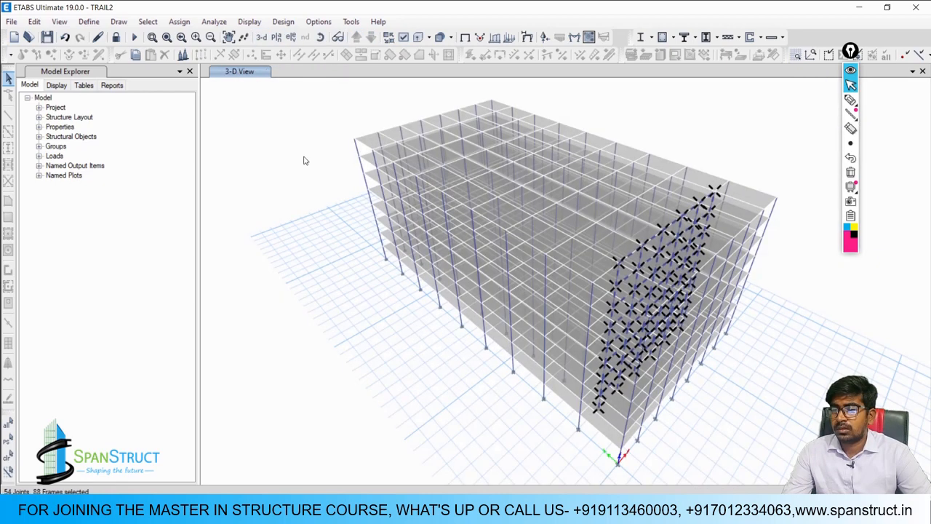
right_click(291, 131)
click(340, 198)
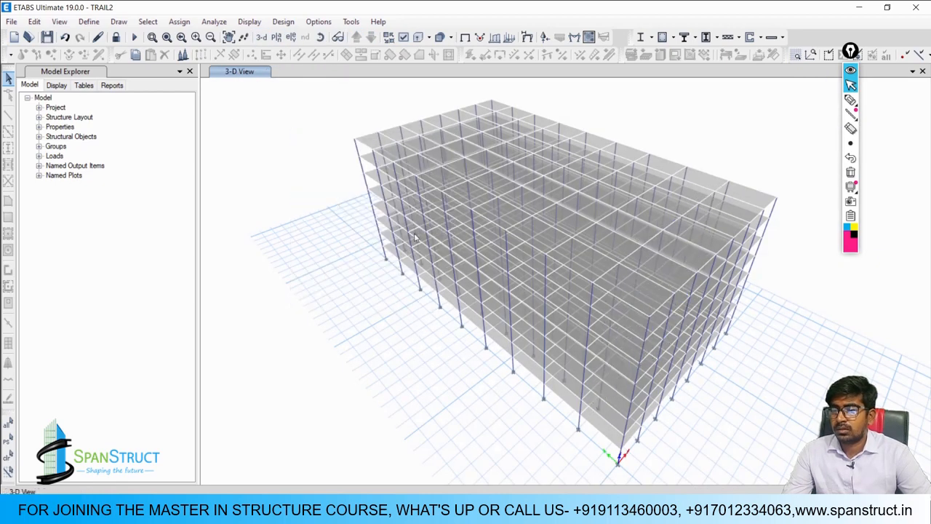
shift+middle_drag(599, 309, 606, 269)
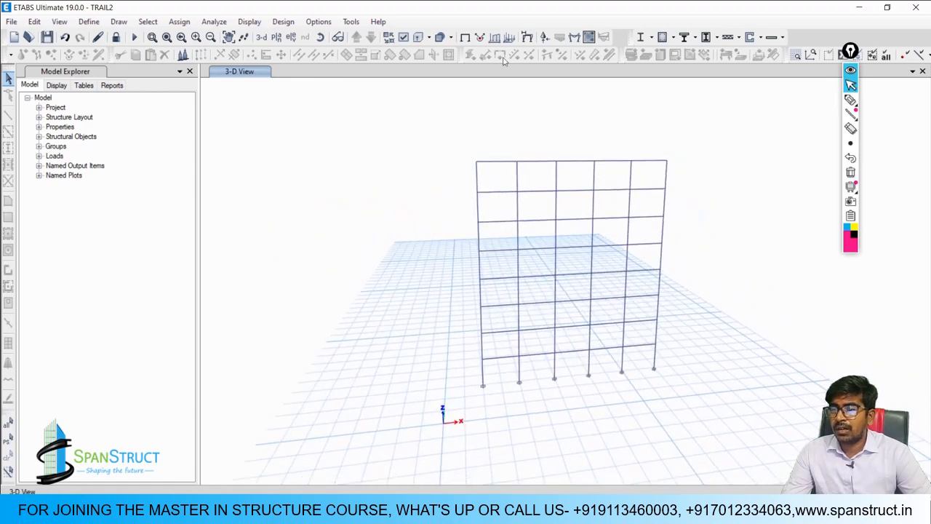
- Display the Moment 3-3 diagram for the Dead case on the isolated frame with filled diagrams
click(575, 38)
click(296, 356)
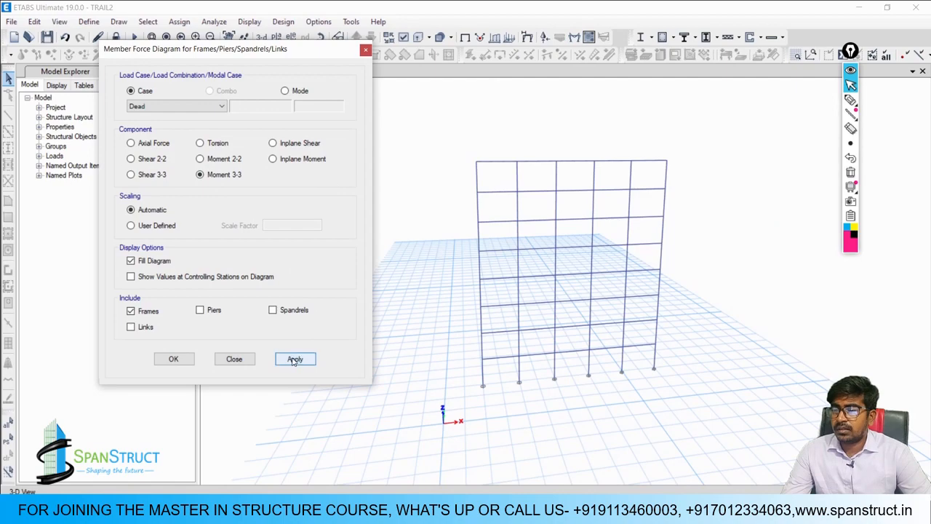
click(247, 357)
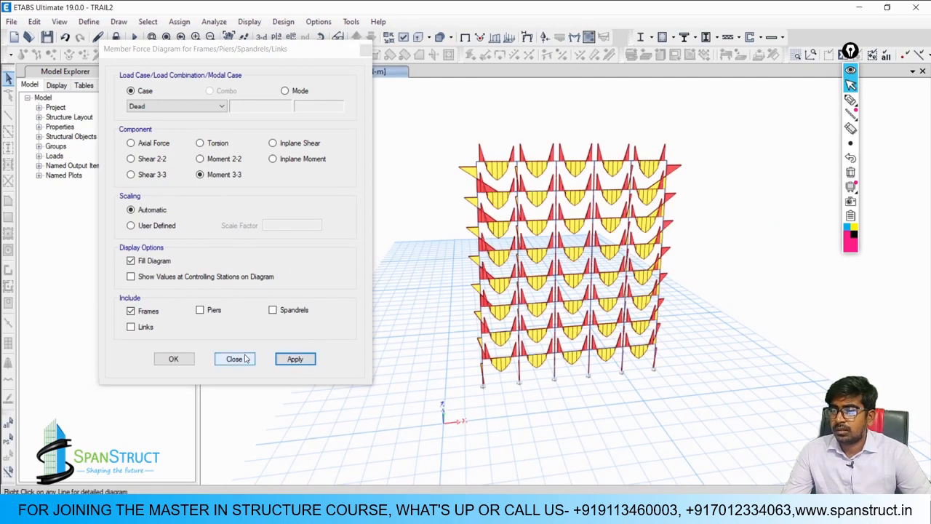
- Examine the detailed Dead-case major-axis (V2 and M3) diagrams of the Story1 end column and the column beside it
scroll(653, 402, up, 5)
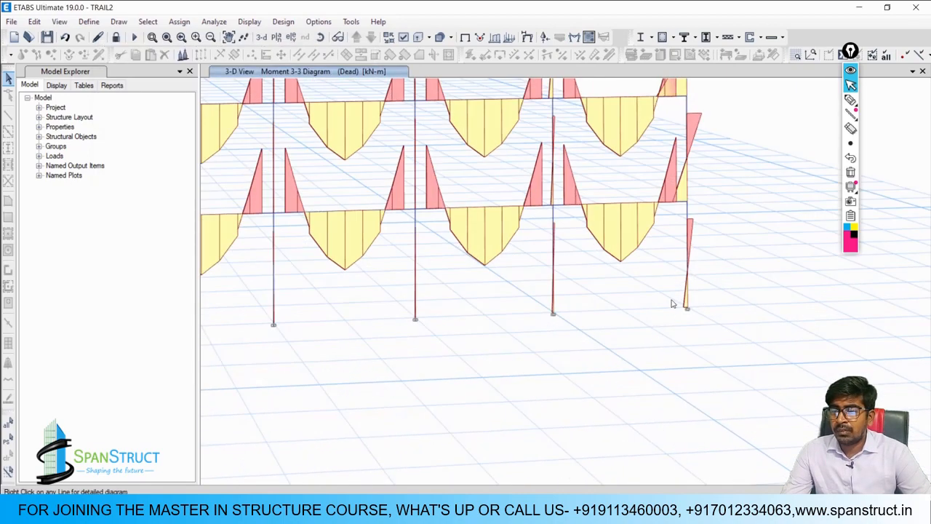
mouse_move(694, 249)
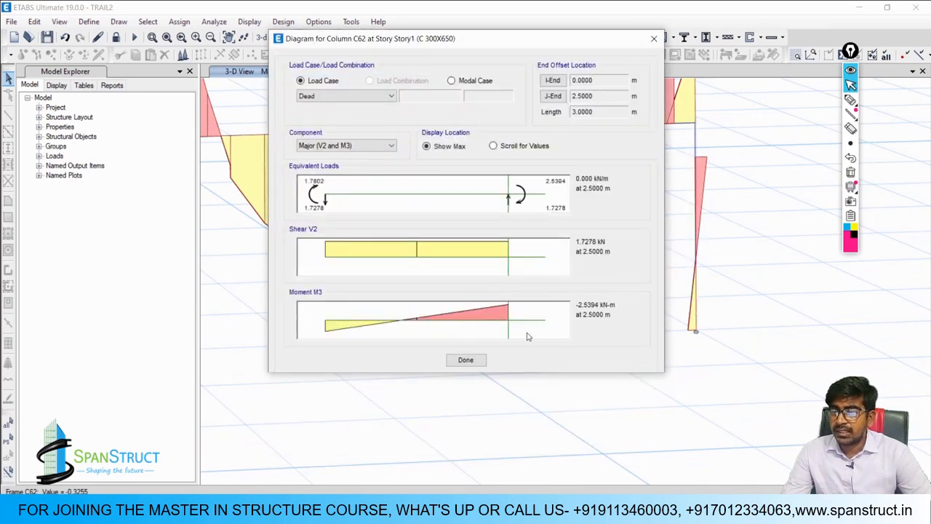
click(472, 359)
scroll(570, 345, down, 5)
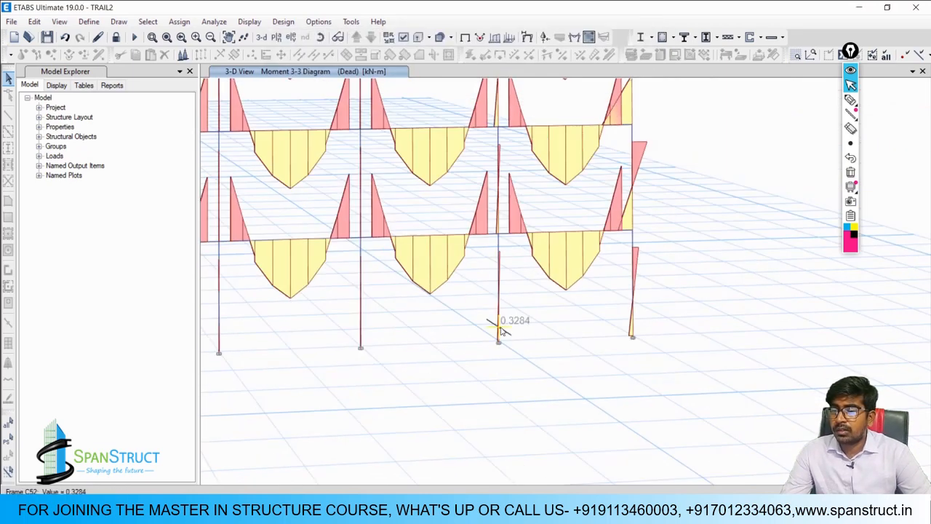
right_click(499, 320)
click(466, 361)
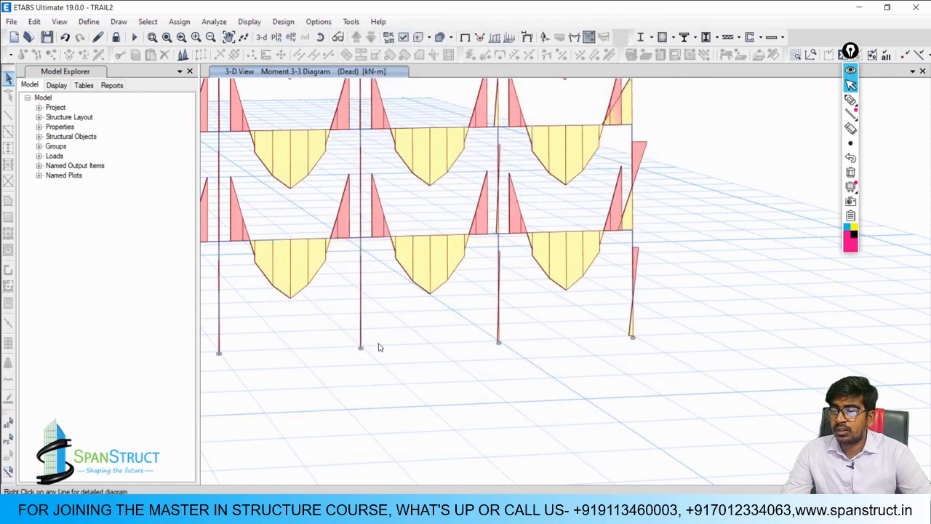
- Check the detailed Moment 3-3 diagram of the third Story1 column from the frame's end and return to the whole frame
scroll(472, 346, up, 3)
right_click(593, 348)
click(580, 311)
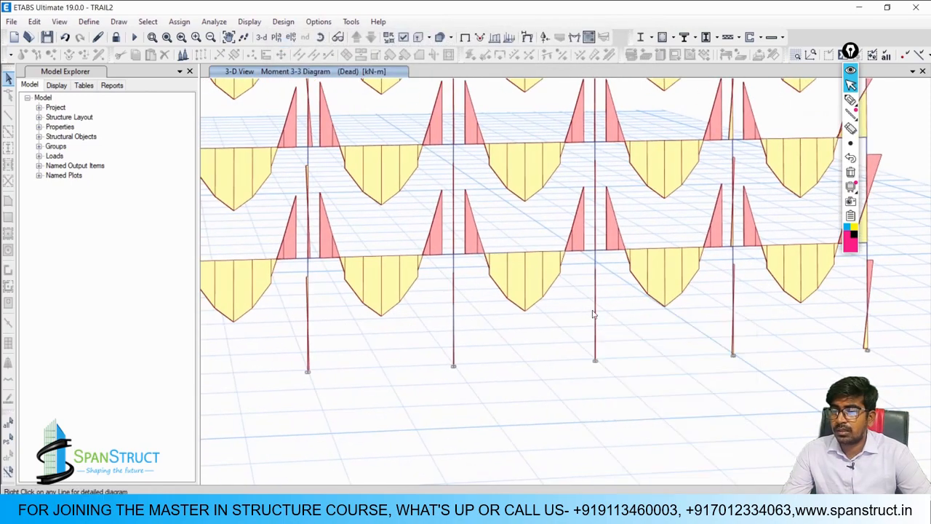
right_click(594, 312)
click(466, 359)
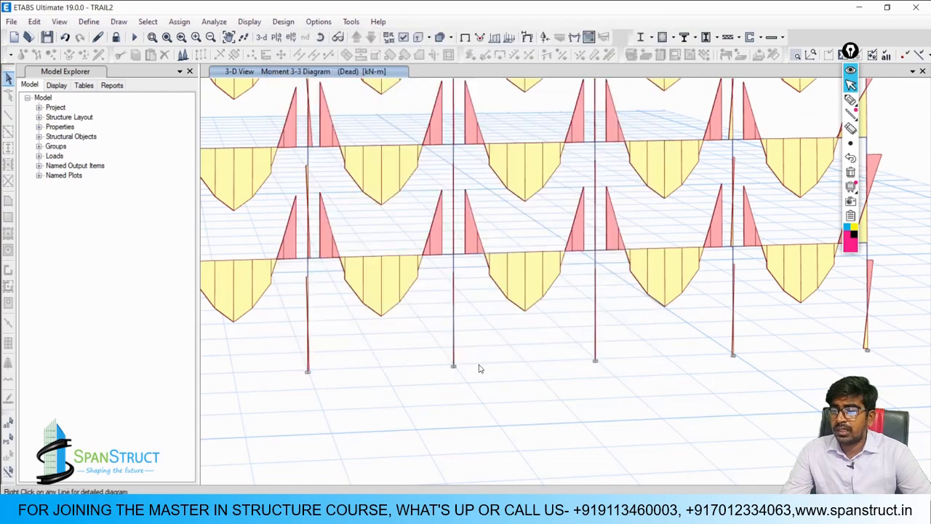
scroll(478, 369, down, 5)
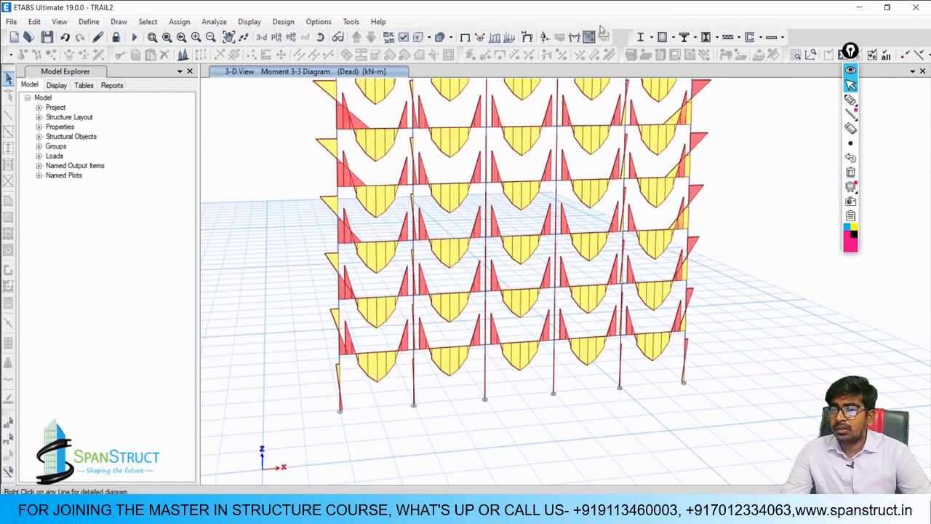
- Display the Moment 2-2 diagram for the Dead case and check the detailed minor-axis diagram of Story1 column C52
click(574, 37)
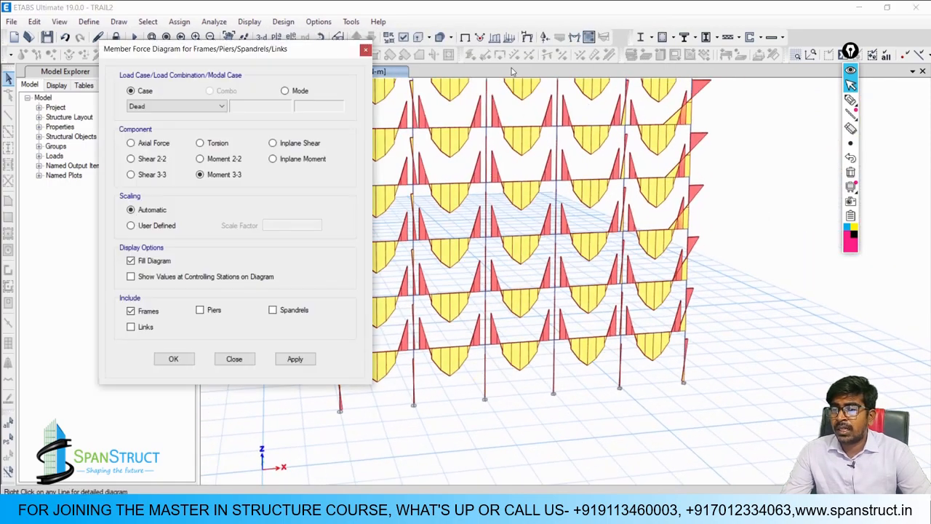
click(224, 161)
click(296, 358)
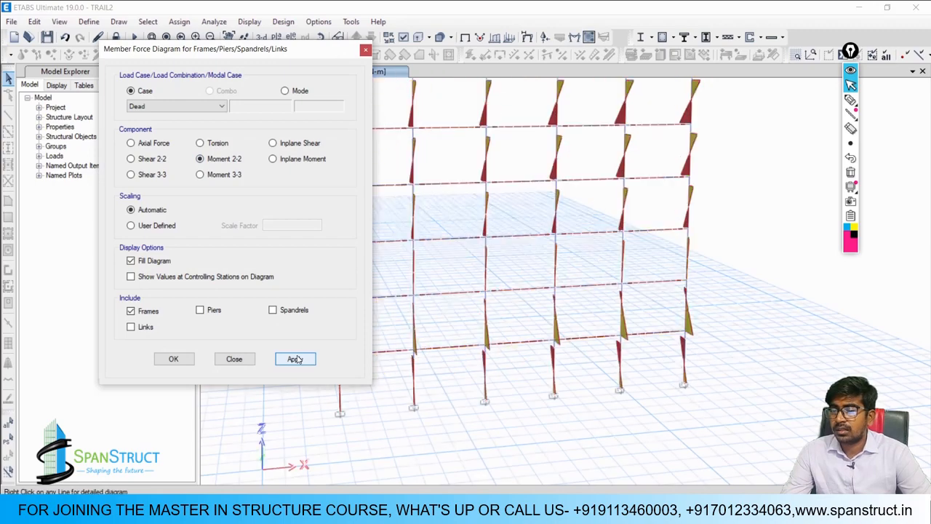
click(234, 359)
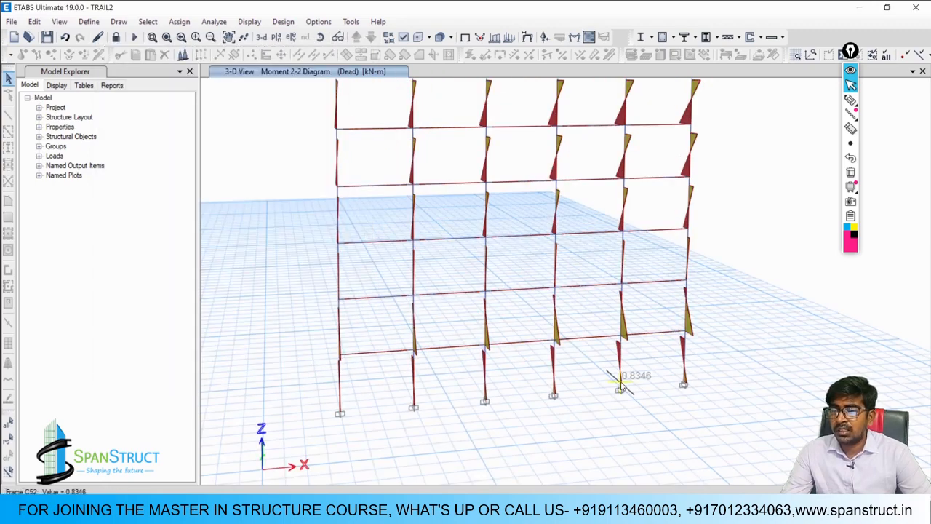
right_click(618, 357)
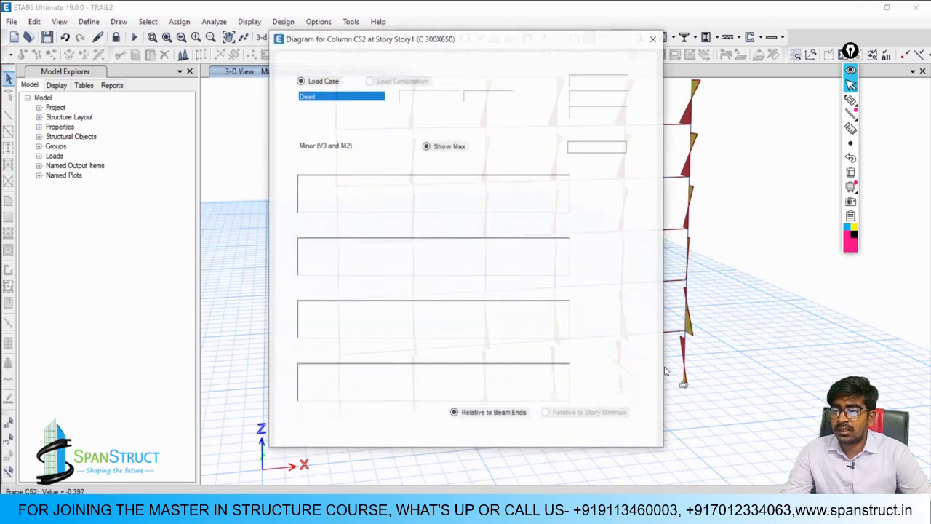
click(480, 357)
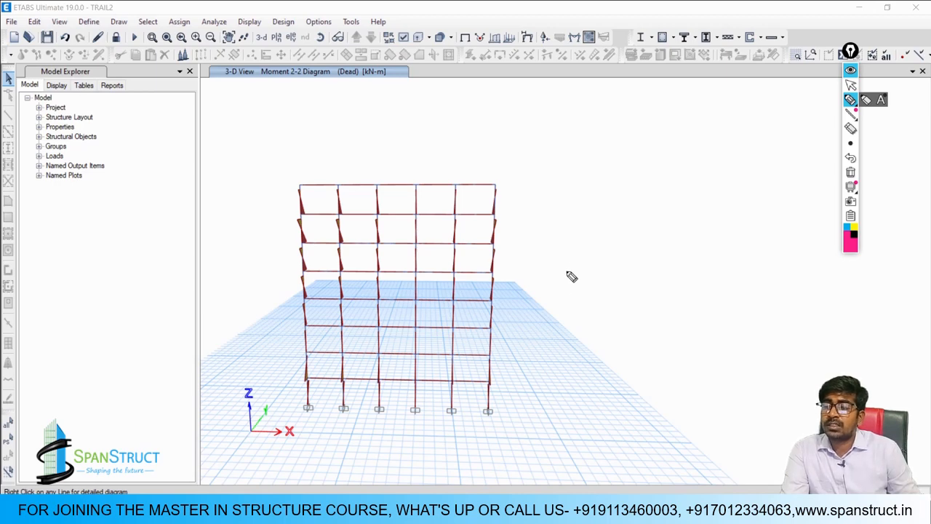
- Handwrite "Axial loaded => will not have moment in either of the direction" beside the frame and underline the end of the note
mouse_move(540, 190)
mouse_down()
mouse_move(551, 158)
mouse_move(563, 178)
mouse_move(613, 183)
mouse_move(690, 167)
mouse_move(706, 173)
mouse_move(738, 156)
mouse_move(754, 163)
mouse_move(767, 150)
mouse_move(777, 166)
mouse_up()
mouse_move(542, 225)
mouse_down()
mouse_move(561, 235)
mouse_move(630, 230)
mouse_up()
mouse_move(658, 229)
mouse_down()
mouse_move(692, 213)
mouse_move(711, 225)
mouse_up()
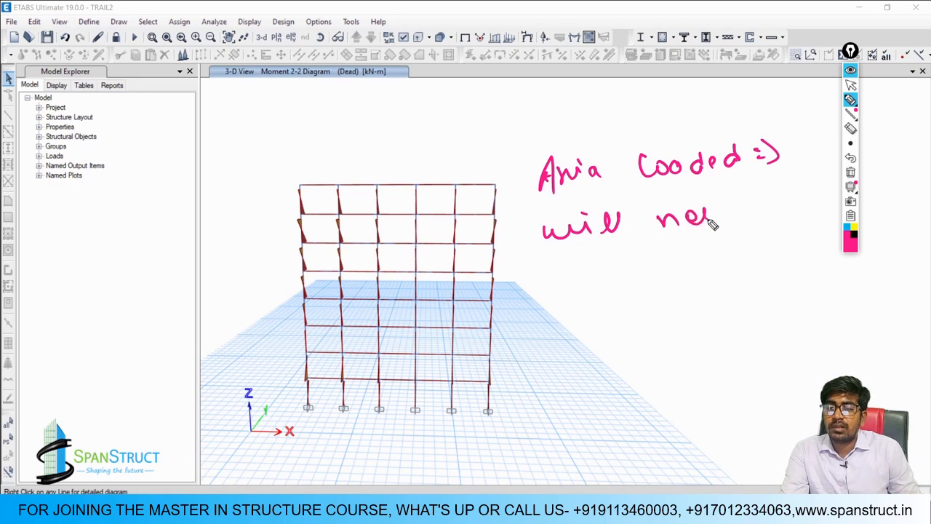
mouse_move(736, 195)
mouse_down()
mouse_move(764, 211)
mouse_move(833, 195)
mouse_up()
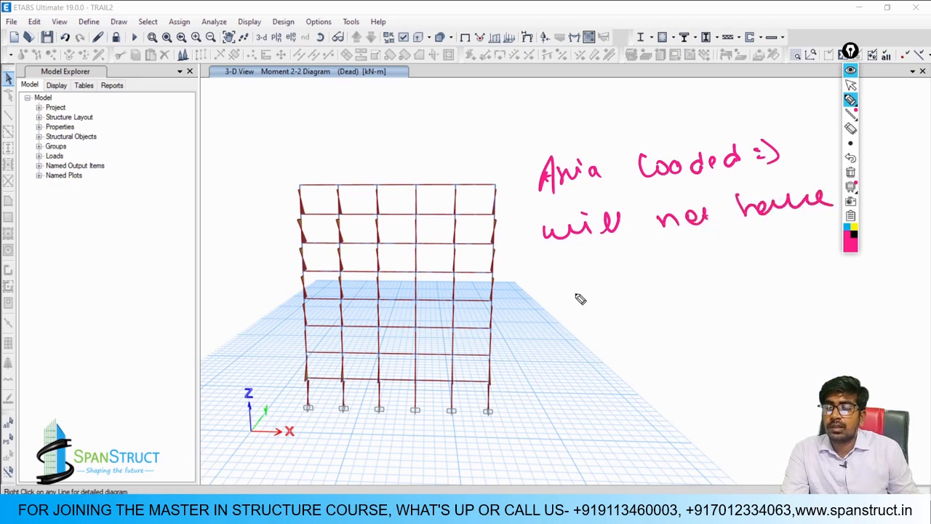
drag(556, 277, 753, 252)
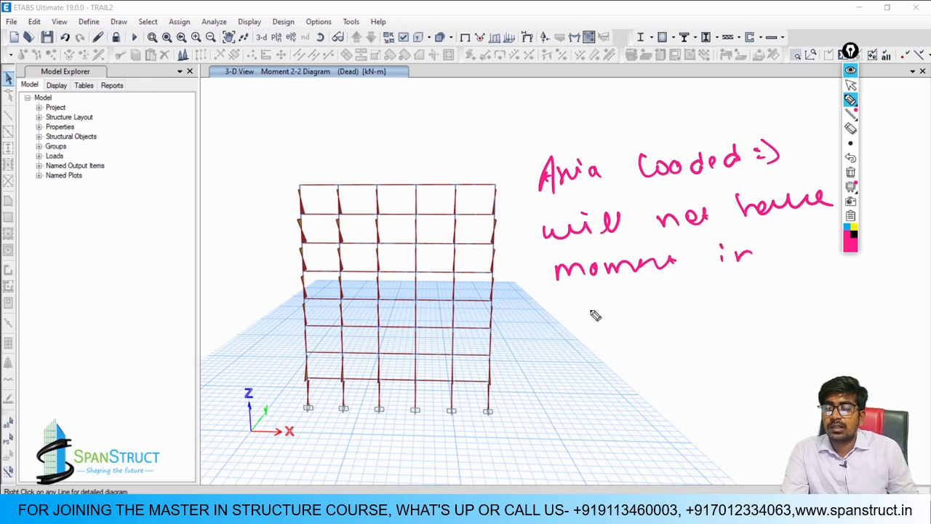
mouse_move(586, 313)
mouse_down()
mouse_move(617, 320)
mouse_move(626, 309)
mouse_move(844, 297)
mouse_up()
mouse_move(635, 340)
mouse_down()
mouse_move(678, 353)
mouse_move(795, 348)
mouse_up()
drag(757, 371, 798, 368)
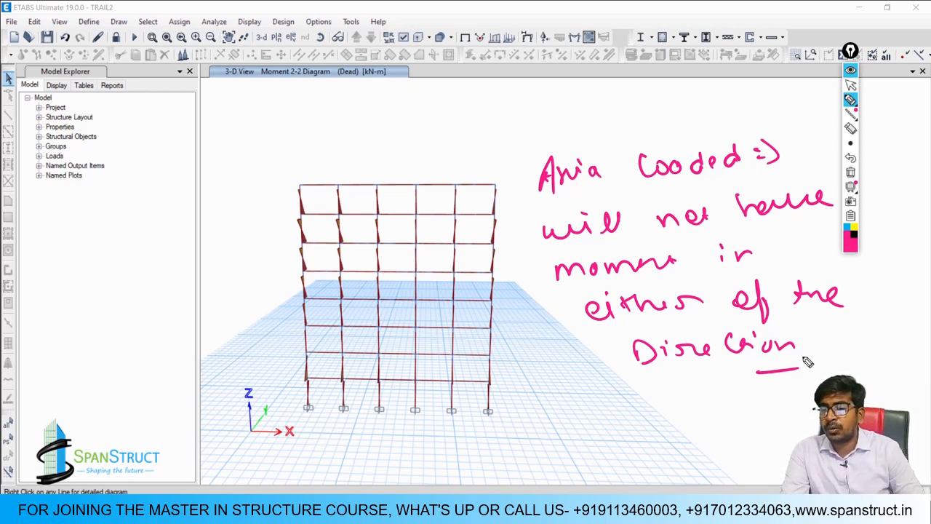
- Switch to IS 456-2000.pdf in Edge, clear the ink note and enlarge the page around clause 25.4 Minimum Eccentricity
click(851, 85)
key(alt+Tab)
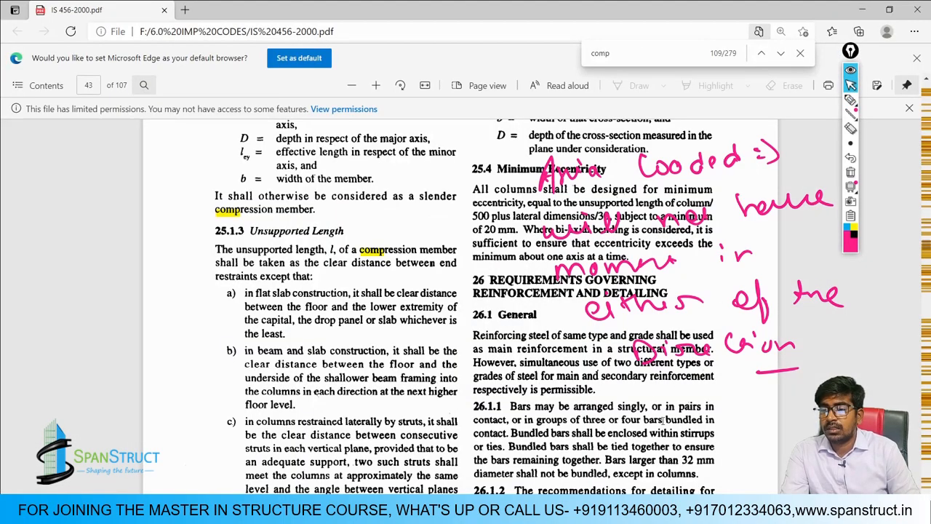
click(850, 171)
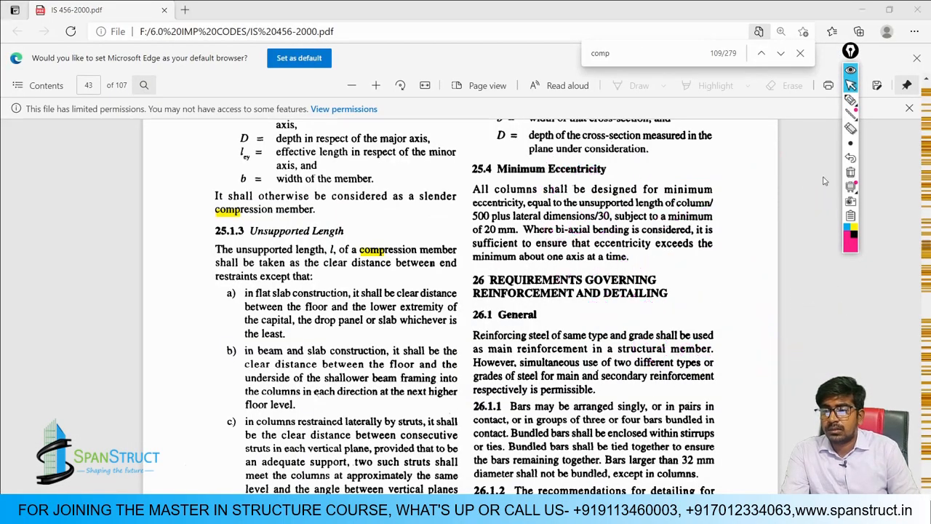
click(376, 85)
click(376, 85)
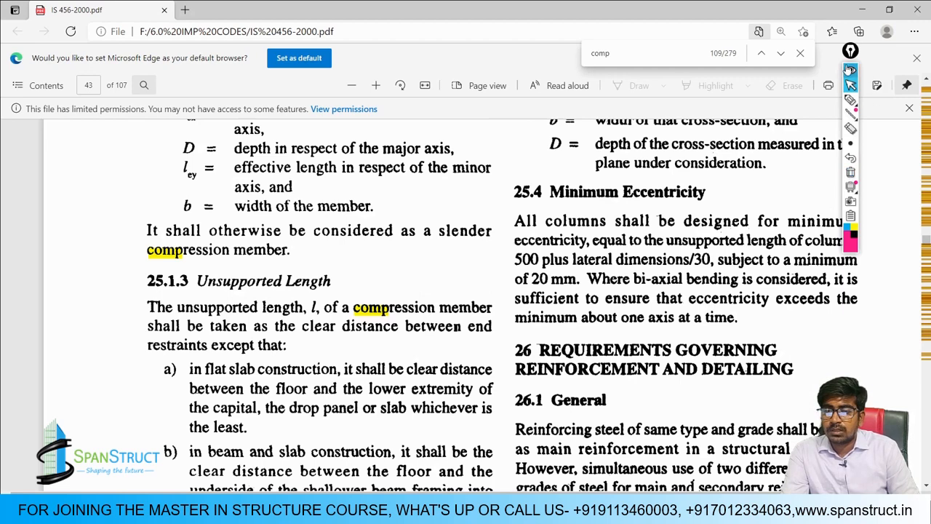
- Move the annotation toolbar off clause 25.4 and underline its eccentricity rule: unsupported length/500 plus lateral dimensions/30, minimum 20 mm
click(850, 86)
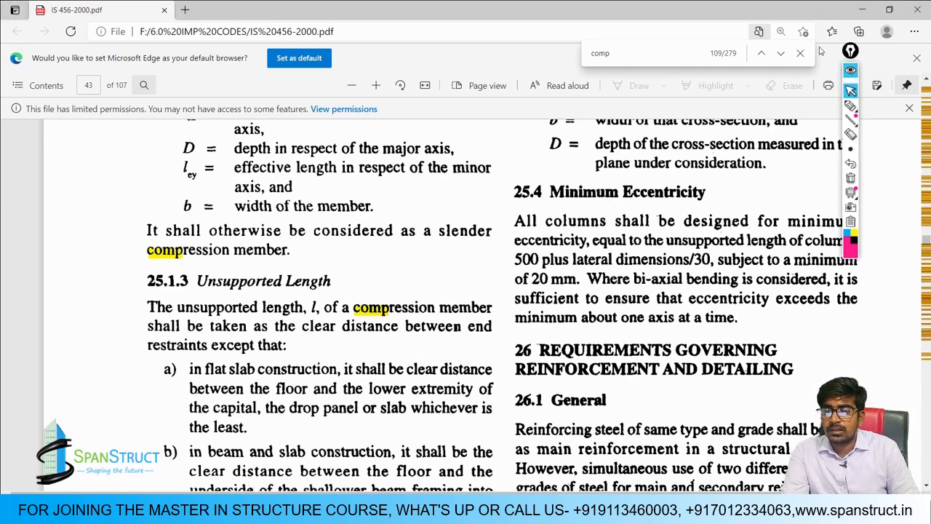
drag(850, 51, 275, 46)
click(277, 100)
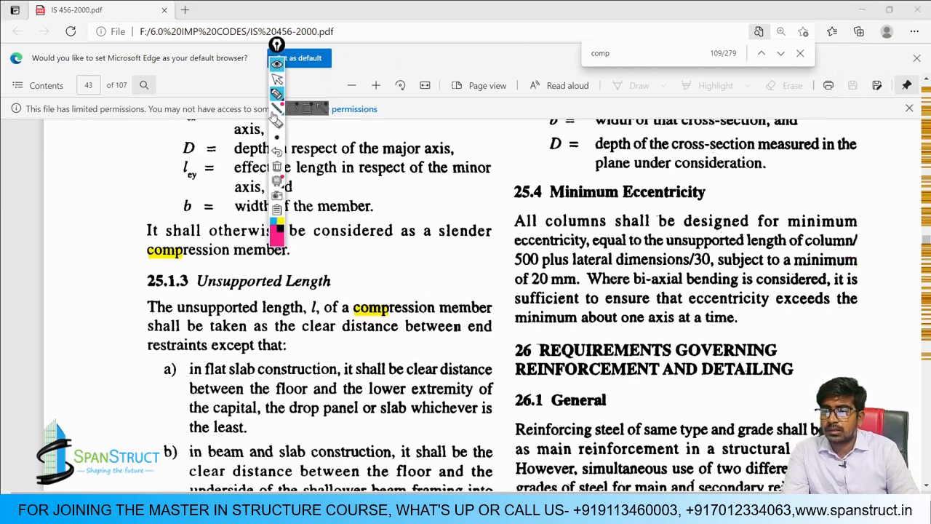
drag(509, 224, 846, 227)
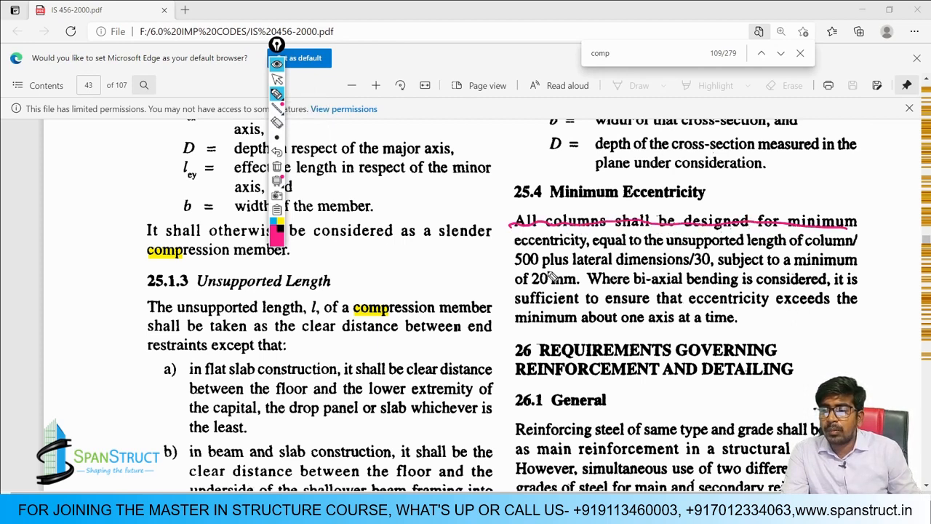
drag(516, 248, 845, 249)
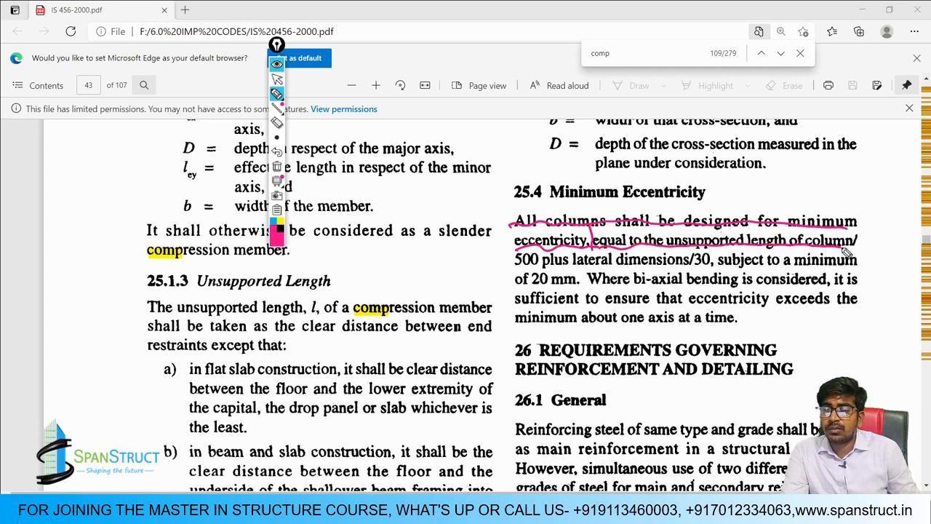
drag(513, 269, 538, 266)
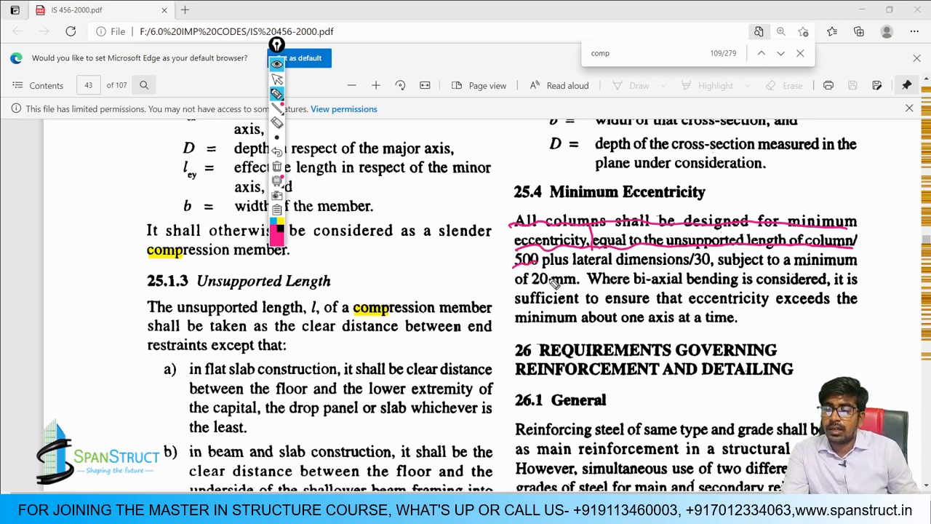
drag(576, 268, 693, 268)
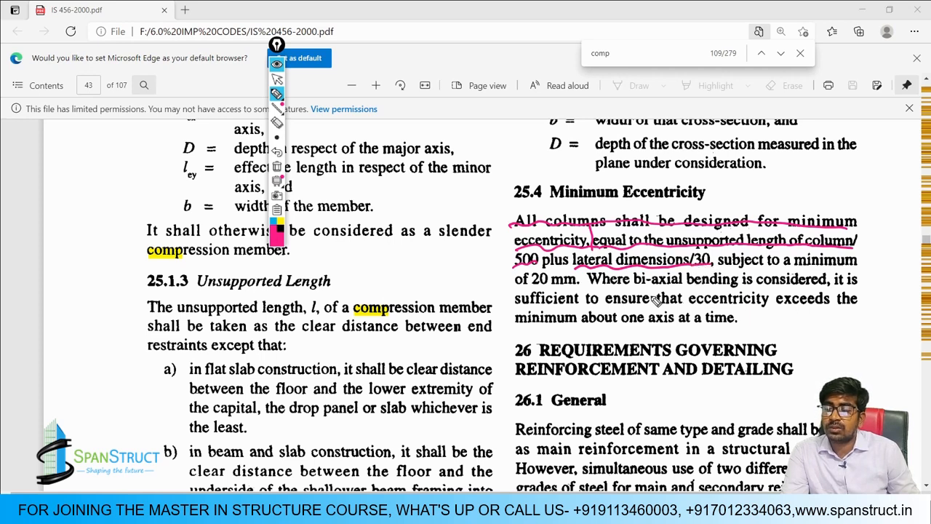
drag(719, 268, 857, 268)
drag(515, 287, 575, 288)
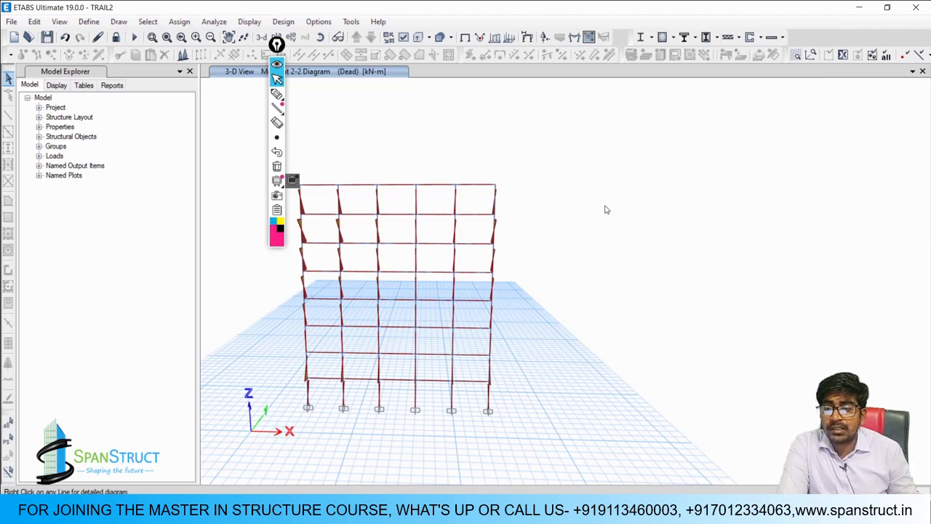
- Handwrite the heading "Minimum Eccentricities" in the blank area above and beside the frame
click(276, 94)
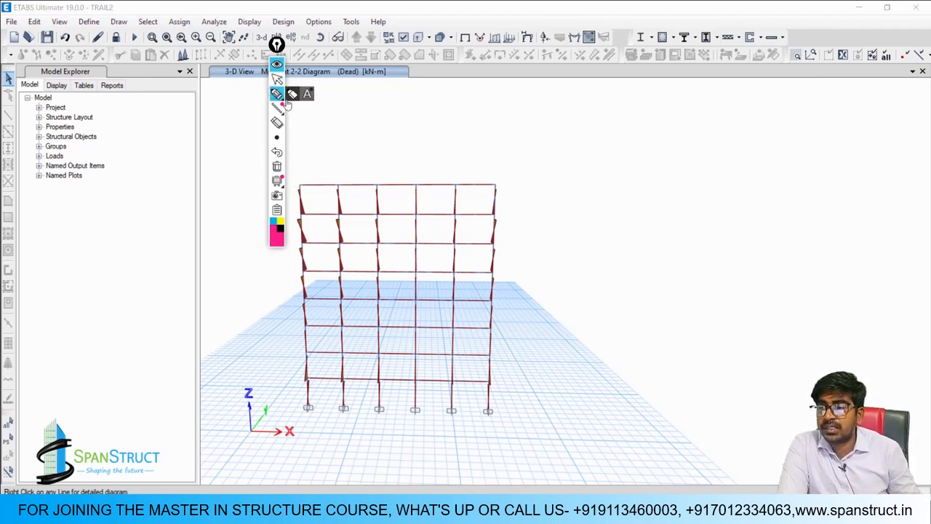
drag(539, 147, 590, 147)
click(588, 123)
drag(595, 141, 718, 134)
drag(747, 122, 747, 135)
mouse_move(785, 130)
mouse_down()
mouse_move(864, 142)
mouse_move(918, 139)
mouse_move(905, 148)
mouse_up()
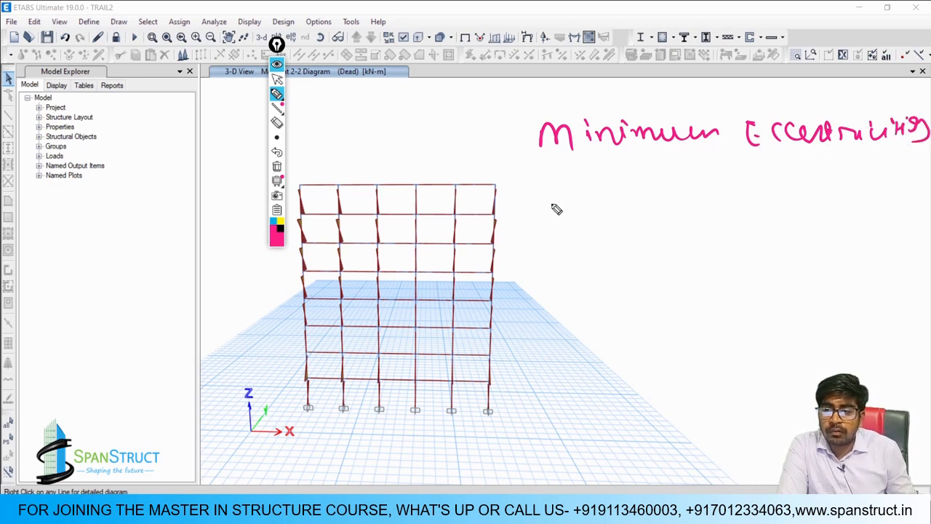
- Write the x-direction formula "exi min => {l/500 + Dx/30}" with "Subjected 20mm" below it, and underline "exi min"
mouse_move(542, 201)
mouse_down()
mouse_move(580, 218)
mouse_move(623, 216)
mouse_move(658, 204)
mouse_move(668, 171)
mouse_move(673, 246)
mouse_up()
mouse_move(695, 211)
mouse_down()
mouse_move(698, 203)
mouse_move(739, 213)
mouse_up()
mouse_move(697, 246)
mouse_down()
mouse_move(837, 207)
mouse_move(860, 227)
mouse_move(822, 251)
mouse_move(848, 248)
mouse_up()
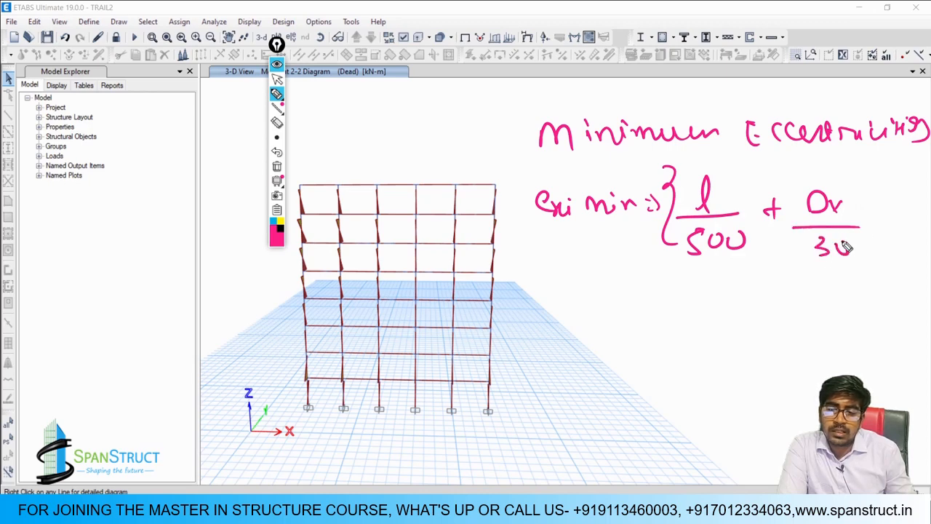
mouse_move(873, 188)
mouse_down()
mouse_move(901, 211)
mouse_move(880, 249)
mouse_up()
mouse_move(565, 289)
mouse_down()
mouse_move(573, 300)
mouse_move(624, 301)
mouse_move(744, 284)
mouse_move(800, 298)
mouse_move(829, 294)
mouse_up()
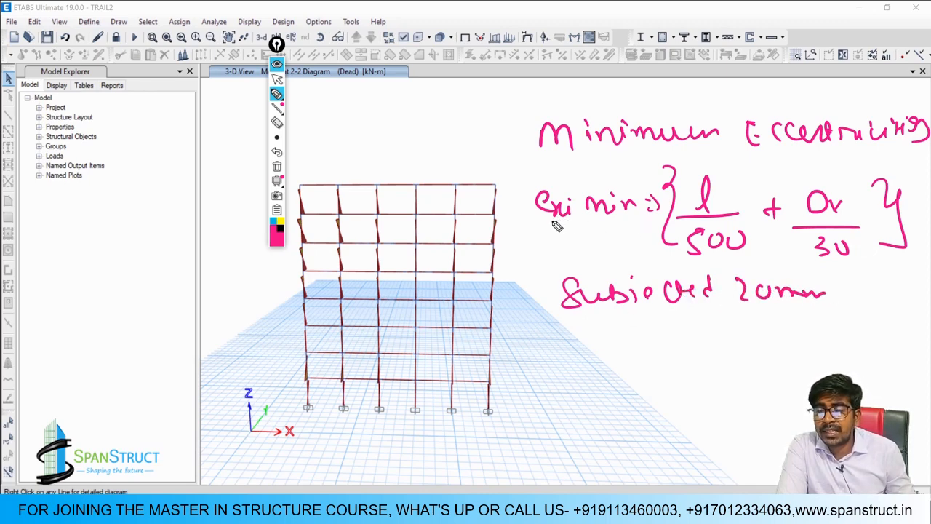
drag(544, 231, 616, 222)
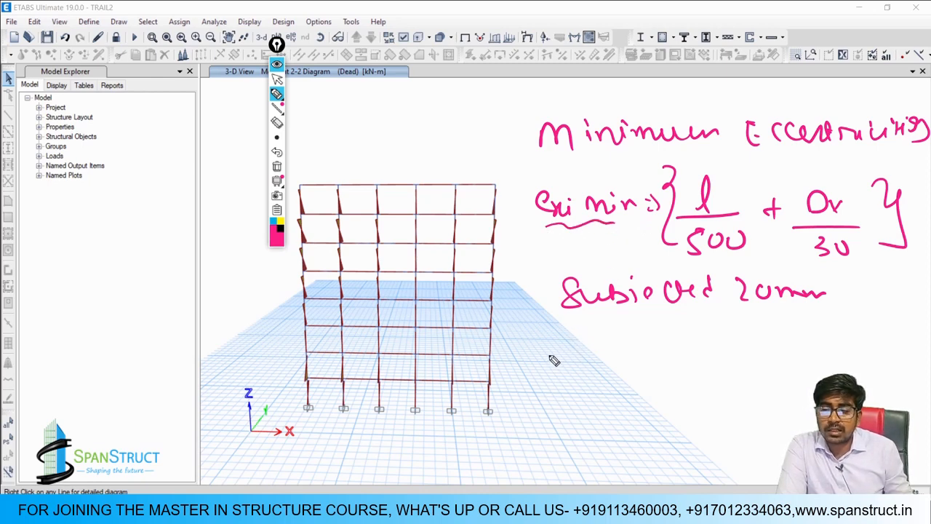
- Write the y-direction formula "eyi min {l/500 + Dy/30}" with "Subjected 20mm" below it
mouse_move(540, 358)
mouse_down()
mouse_move(665, 366)
mouse_move(677, 349)
mouse_move(684, 388)
mouse_up()
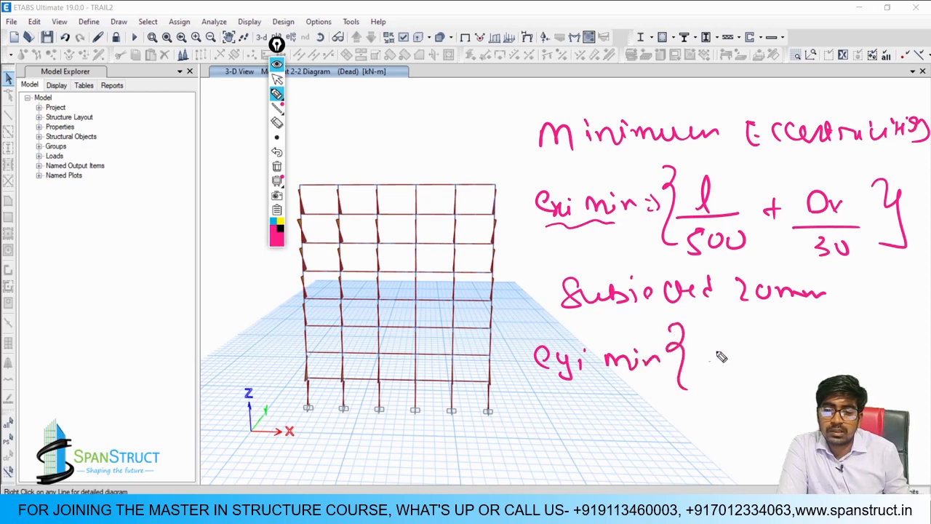
mouse_move(712, 354)
mouse_down()
mouse_move(731, 365)
mouse_move(728, 378)
mouse_move(843, 340)
mouse_move(863, 346)
mouse_move(877, 370)
mouse_up()
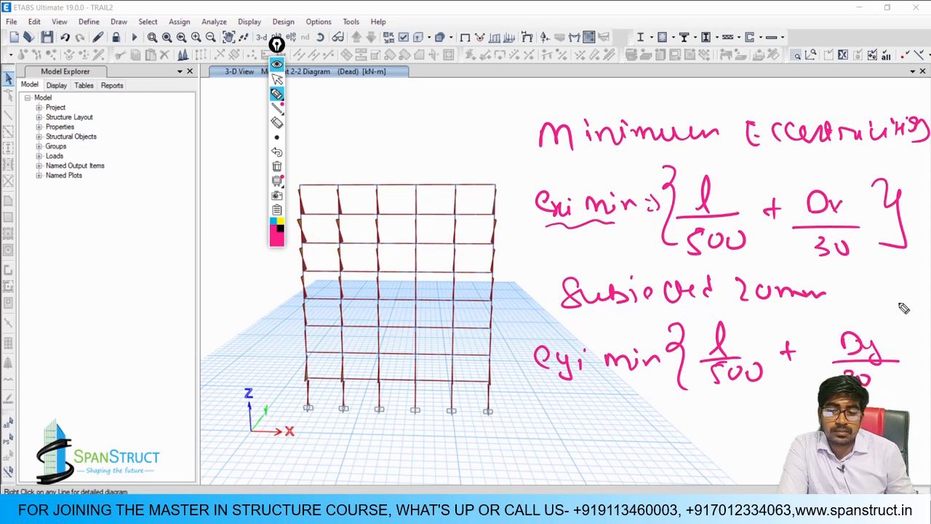
mouse_move(917, 303)
mouse_down()
mouse_move(927, 335)
mouse_move(910, 377)
mouse_up()
mouse_move(606, 407)
mouse_down()
mouse_move(615, 430)
mouse_move(667, 410)
mouse_move(700, 428)
mouse_move(731, 411)
mouse_move(805, 416)
mouse_up()
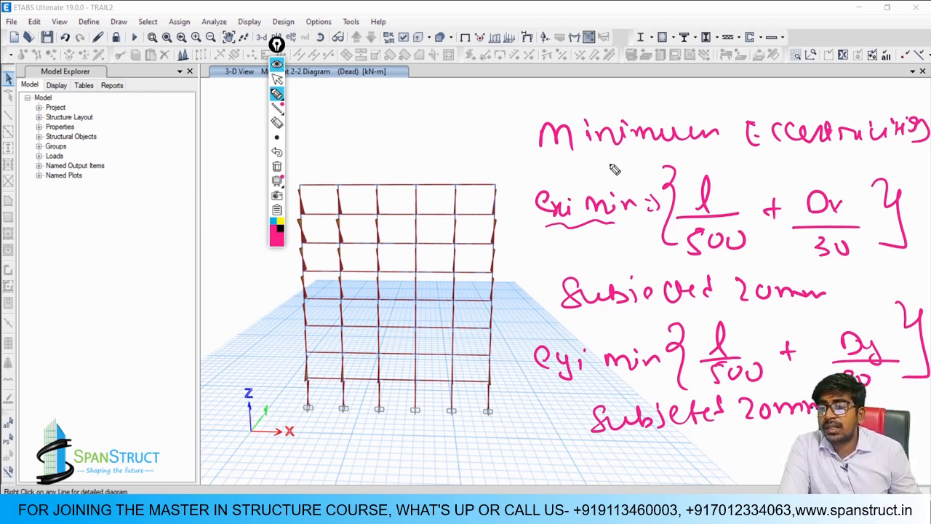
- Underline the "Minimum Eccentricities" heading and add an ink mark beneath the "exi min" label
drag(538, 158, 871, 147)
drag(536, 243, 541, 237)
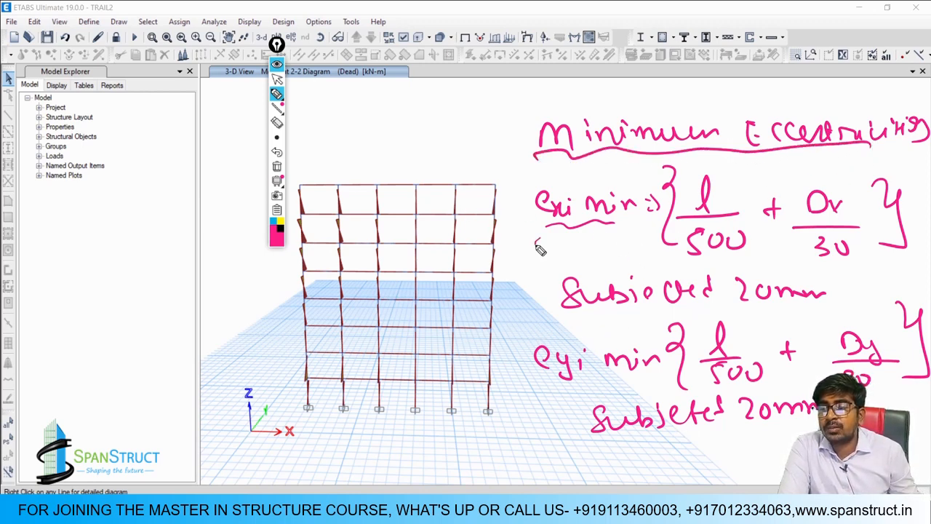